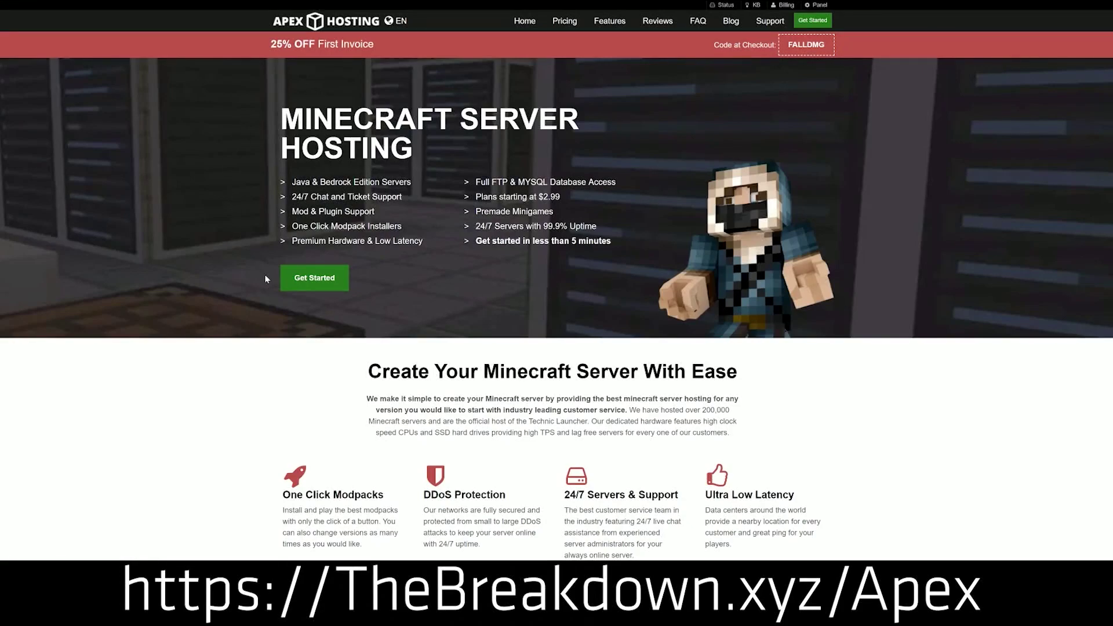
Read through the server features listed on the Apex Hosting home page, including support, backups and instant setup
{"action": "scroll", "coordinate": [378, 181], "scroll_direction": "down", "scroll_amount": 4}
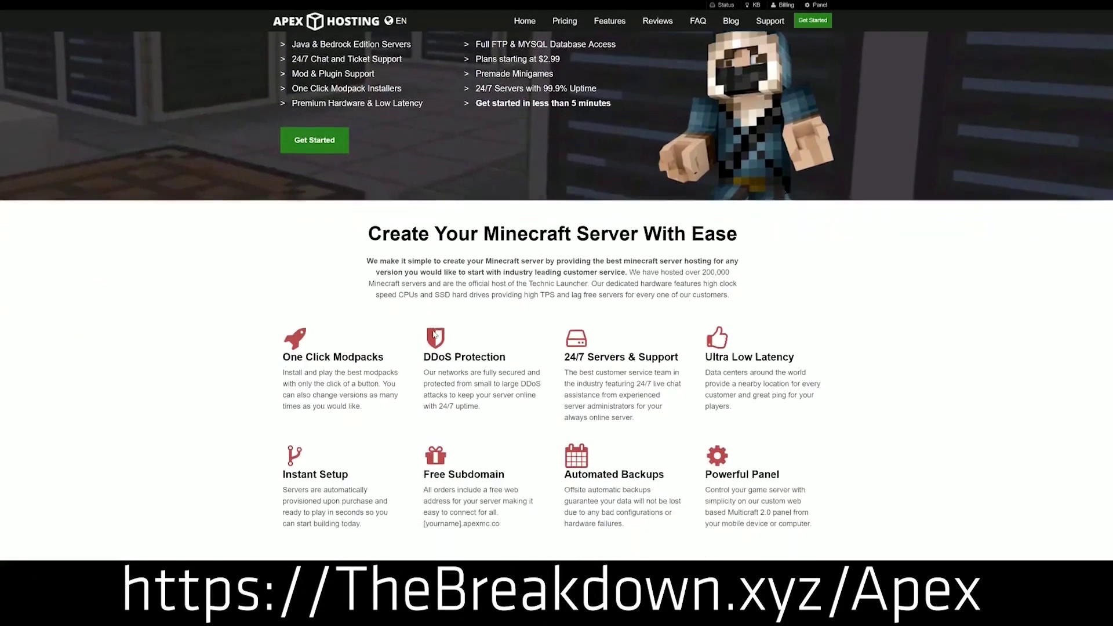
{"action": "left_click_drag", "start_coordinate": [283, 260], "coordinate": [690, 263]}
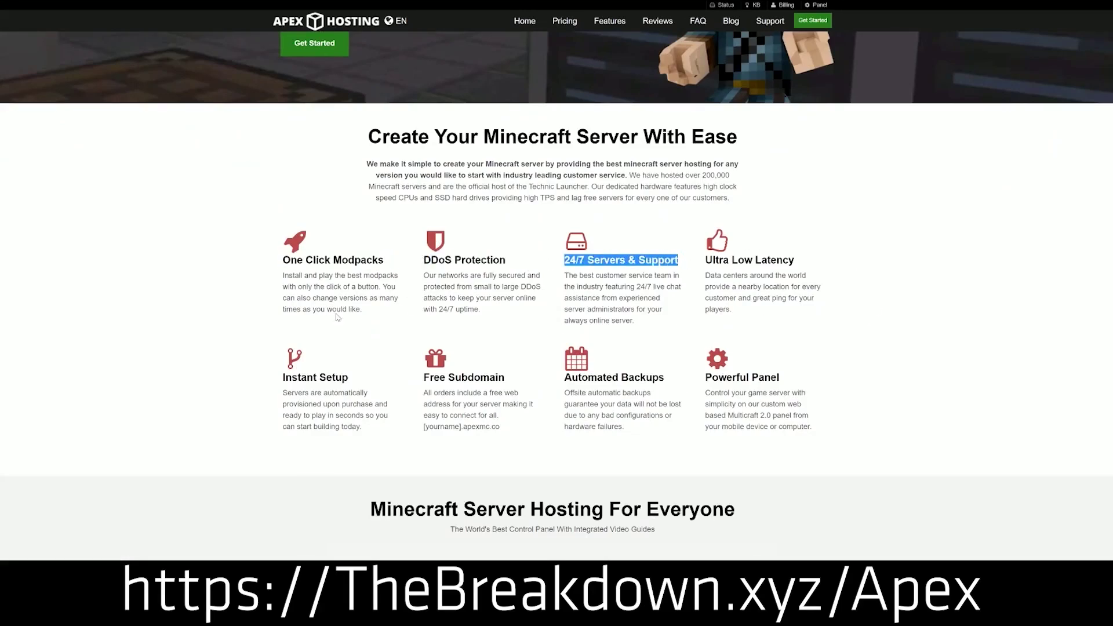
{"action": "left_click_drag", "start_coordinate": [562, 378], "coordinate": [694, 376]}
{"action": "left_click", "coordinate": [524, 381]}
{"action": "left_click_drag", "start_coordinate": [369, 429], "coordinate": [283, 377]}
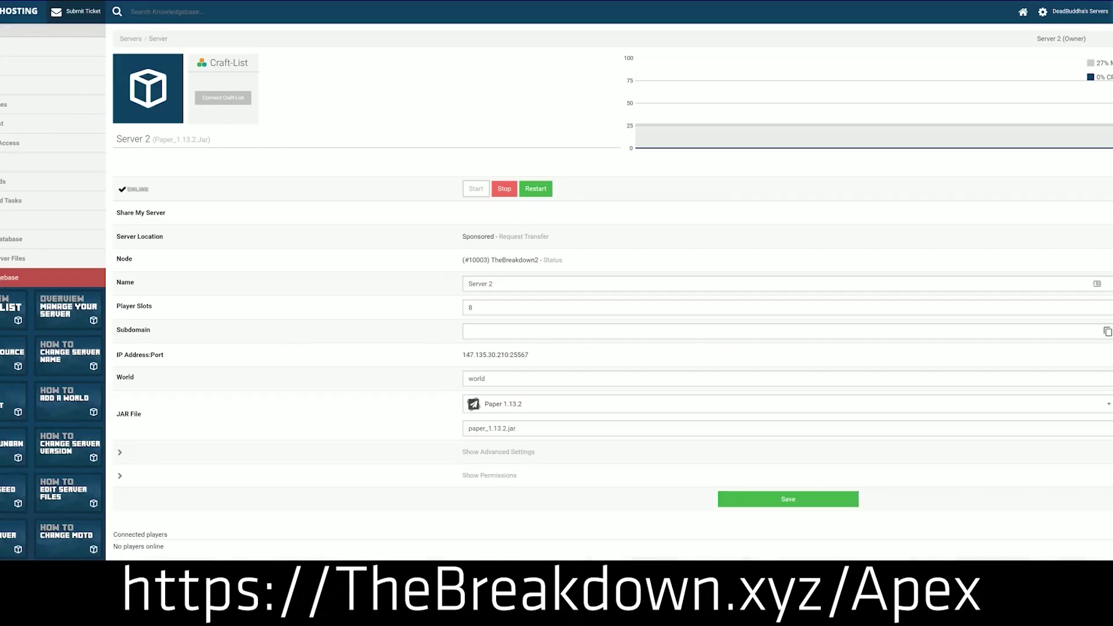
Look through the server versions offered for Server 2's JAR file, such as Paper and CraftBukkit
{"action": "left_click", "coordinate": [524, 413]}
{"action": "scroll", "coordinate": [521, 475], "scroll_direction": "down", "scroll_amount": 2}
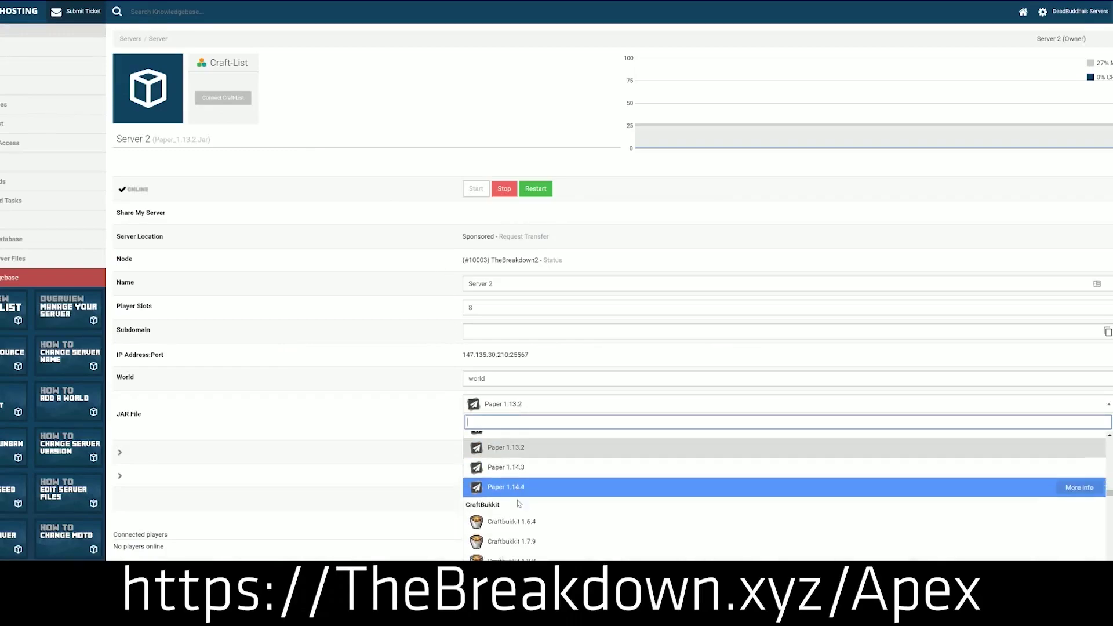
{"action": "scroll", "coordinate": [517, 504], "scroll_direction": "up", "scroll_amount": 4}
{"action": "scroll", "coordinate": [517, 504], "scroll_direction": "down", "scroll_amount": 1}
{"action": "scroll", "coordinate": [519, 500], "scroll_direction": "up", "scroll_amount": 3}
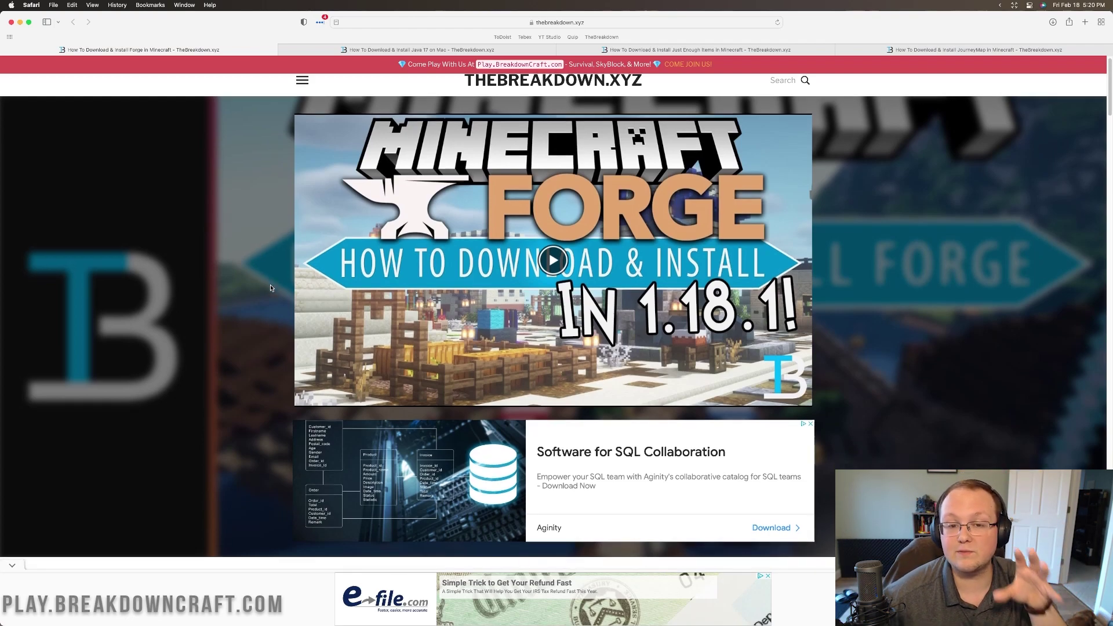
Go from the Forge article to its download page and download the latest Forge installer for Minecraft 1.18.1, skipping the advertisement
{"action": "scroll", "coordinate": [270, 288], "scroll_direction": "down", "scroll_amount": 4}
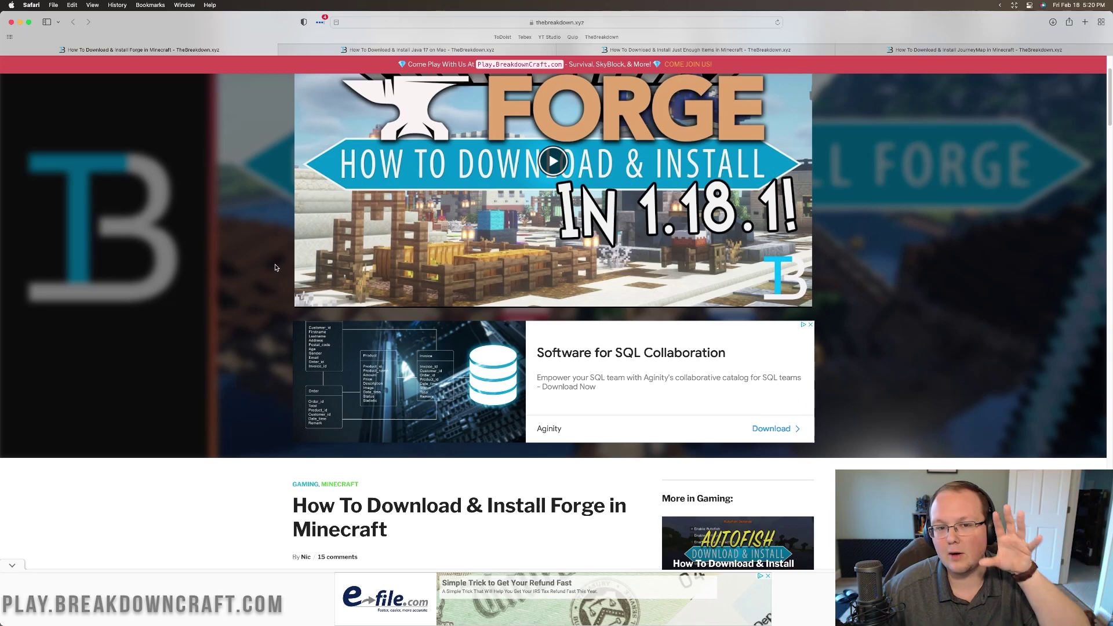
{"action": "scroll", "coordinate": [276, 268], "scroll_direction": "down", "scroll_amount": 12}
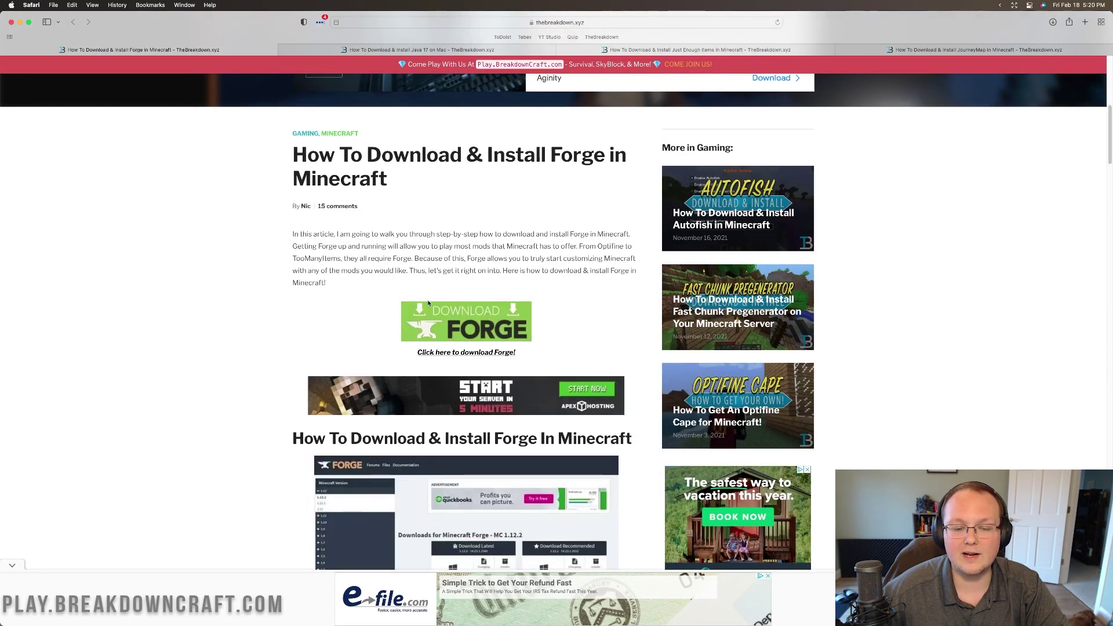
{"action": "left_click", "coordinate": [450, 328]}
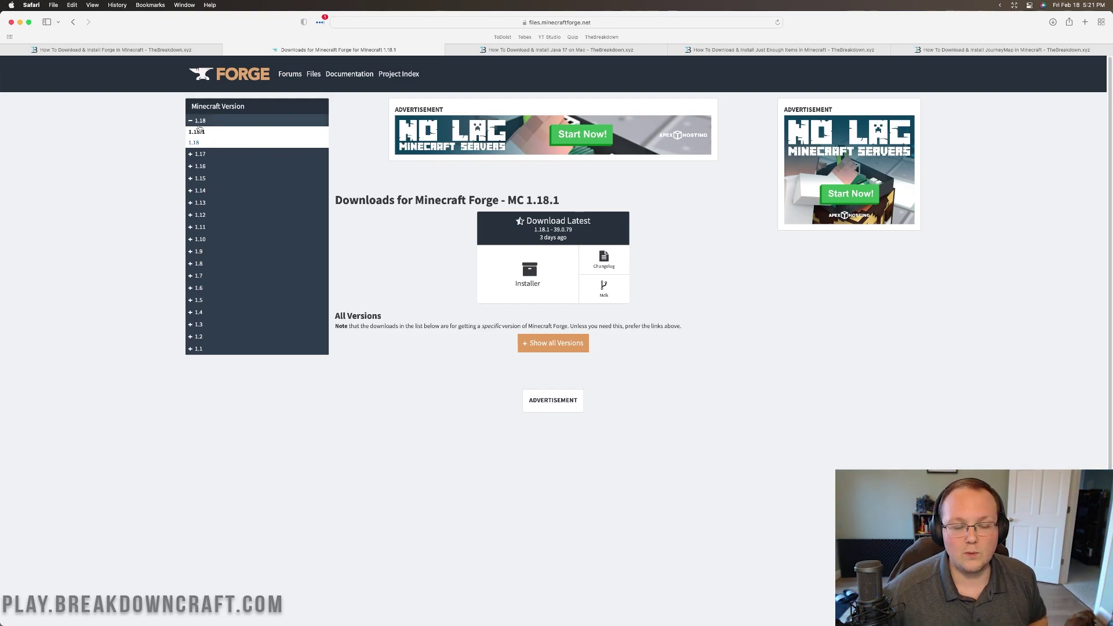
{"action": "left_click", "coordinate": [526, 266]}
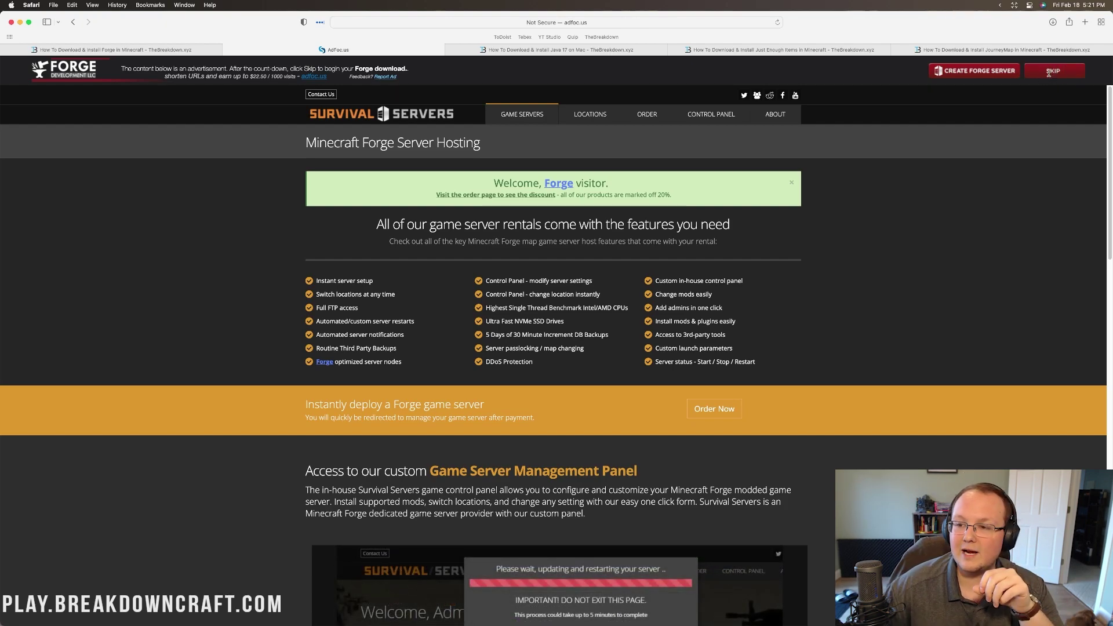
{"action": "left_click", "coordinate": [1051, 78]}
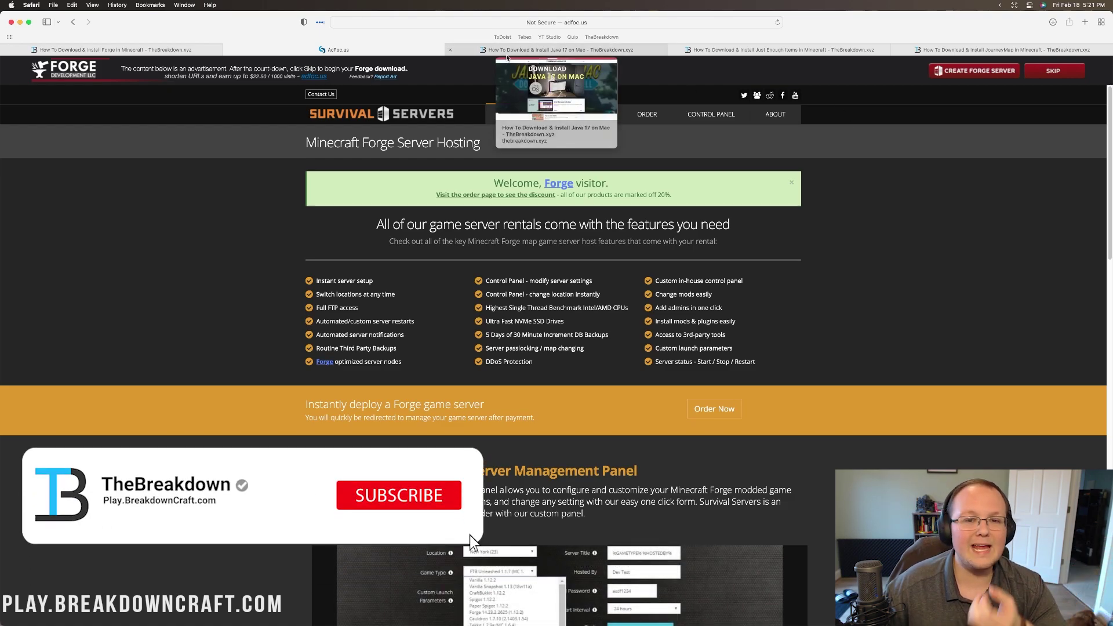
Minimize the browser, move the downloaded forge-1.18.1-39.0.79-installer.jar onto the desktop and try to open it
{"action": "left_click", "coordinate": [507, 57]}
{"action": "left_click", "coordinate": [11, 22]}
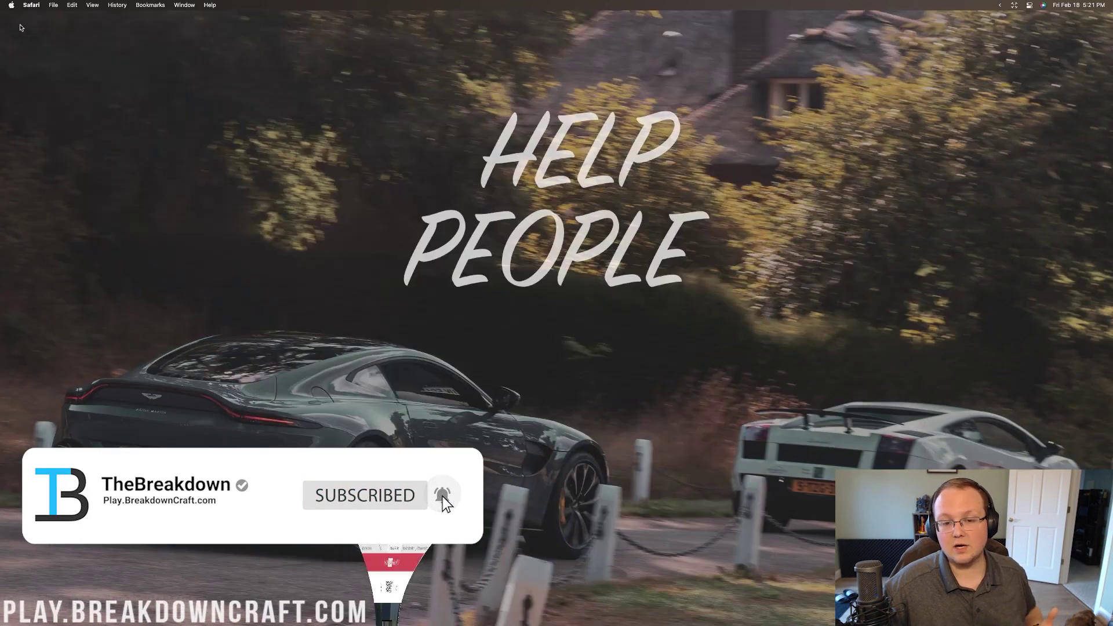
{"action": "left_click", "coordinate": [804, 604]}
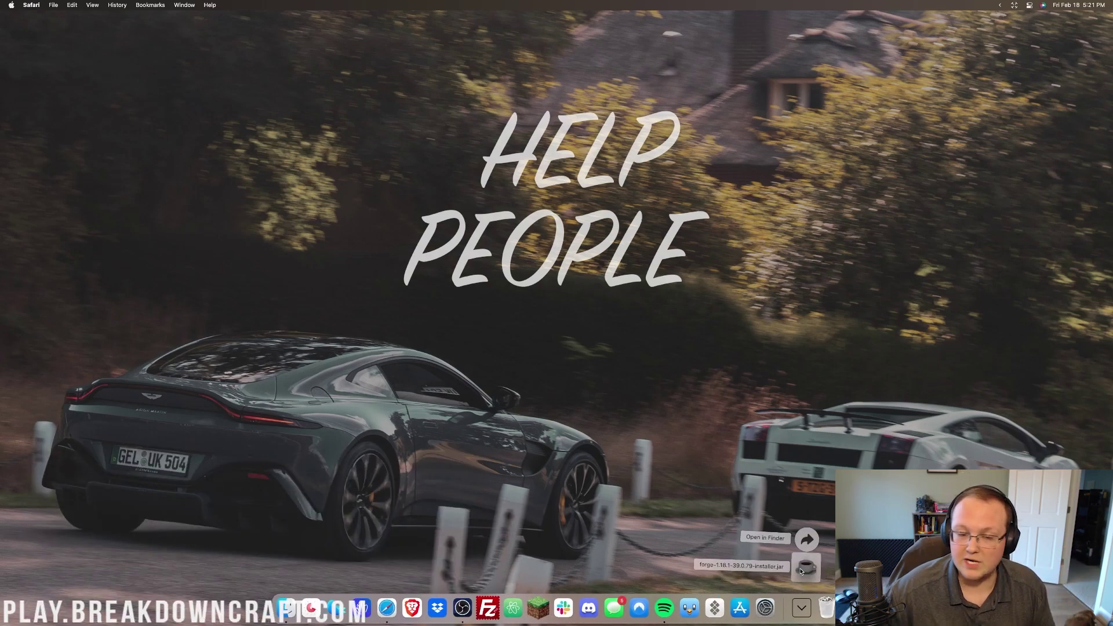
{"action": "left_click_drag", "start_coordinate": [801, 571], "coordinate": [558, 325]}
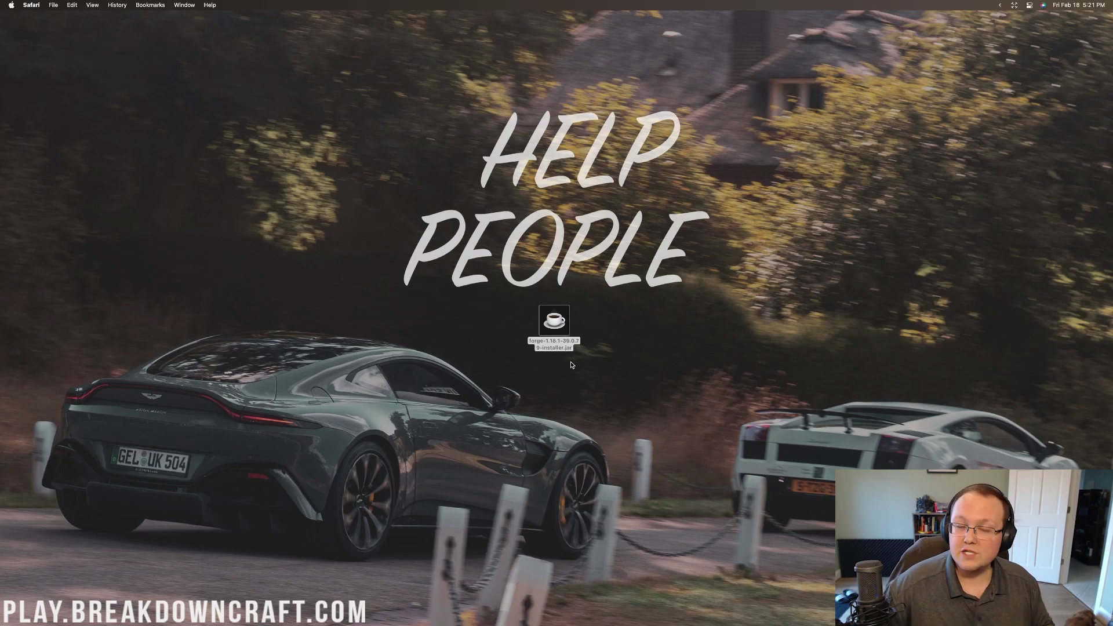
{"action": "double_click", "coordinate": [557, 350]}
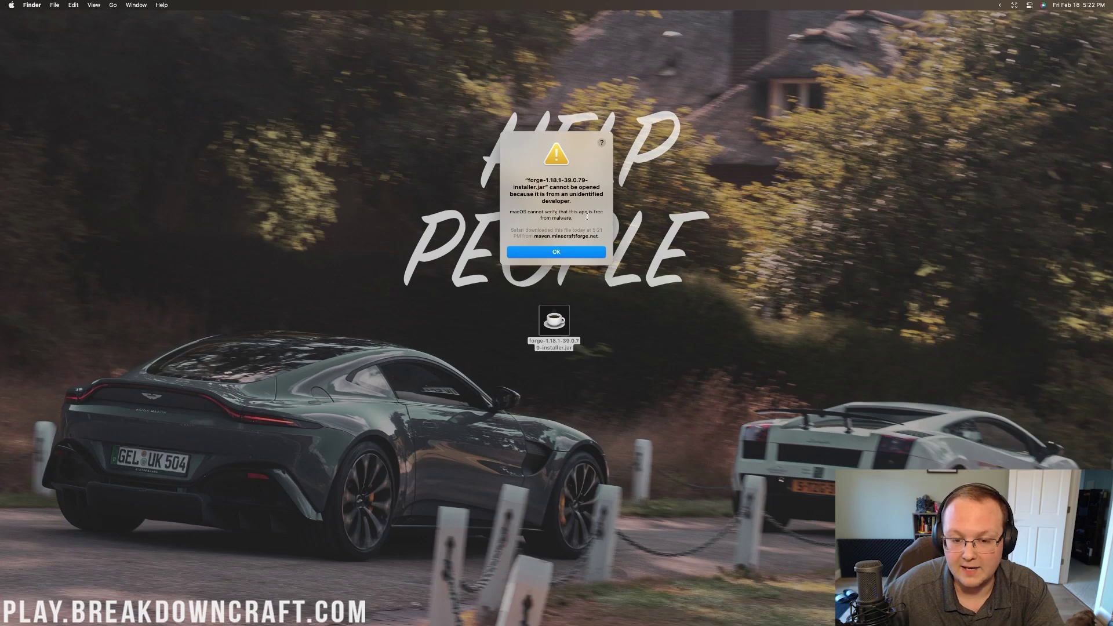
{"action": "left_click", "coordinate": [565, 251]}
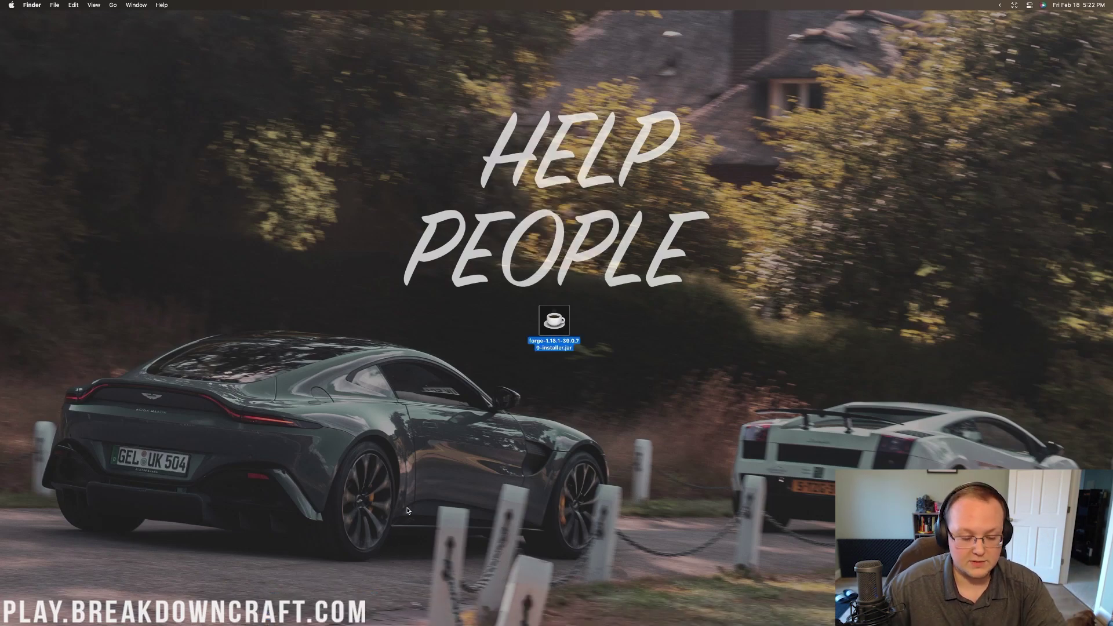
Allow the blocked Forge installer in the general Security & Privacy settings of System Preferences and open it anyway
{"action": "key", "text": "super+space"}
{"action": "type", "text": "System Preferences"}
{"action": "key", "text": "Return"}
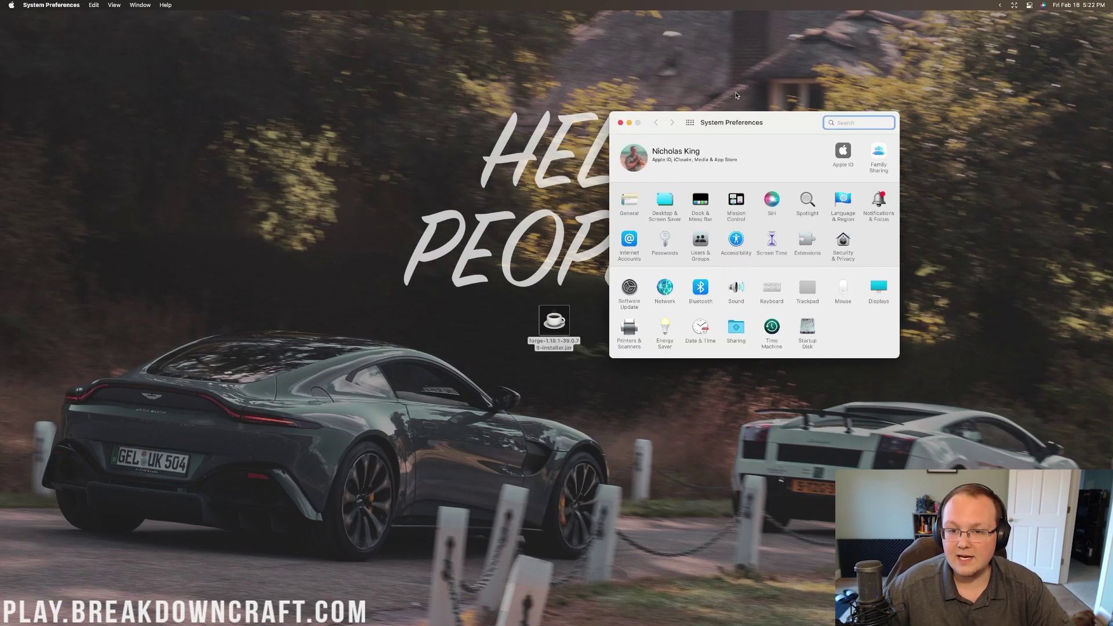
{"action": "left_click_drag", "start_coordinate": [743, 120], "coordinate": [517, 50]}
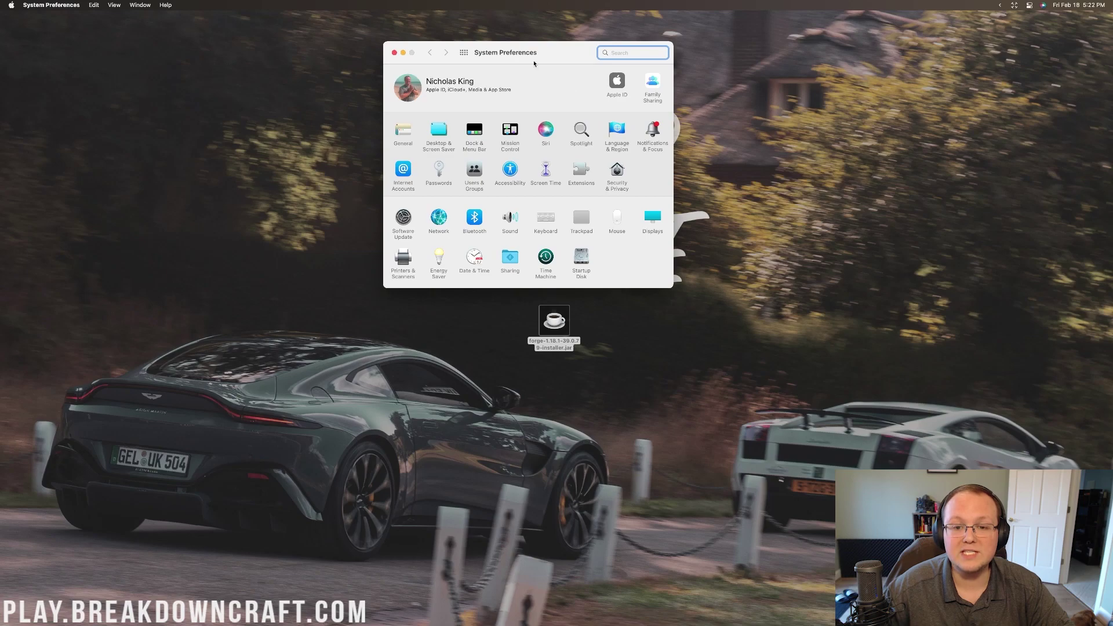
{"action": "left_click", "coordinate": [614, 184]}
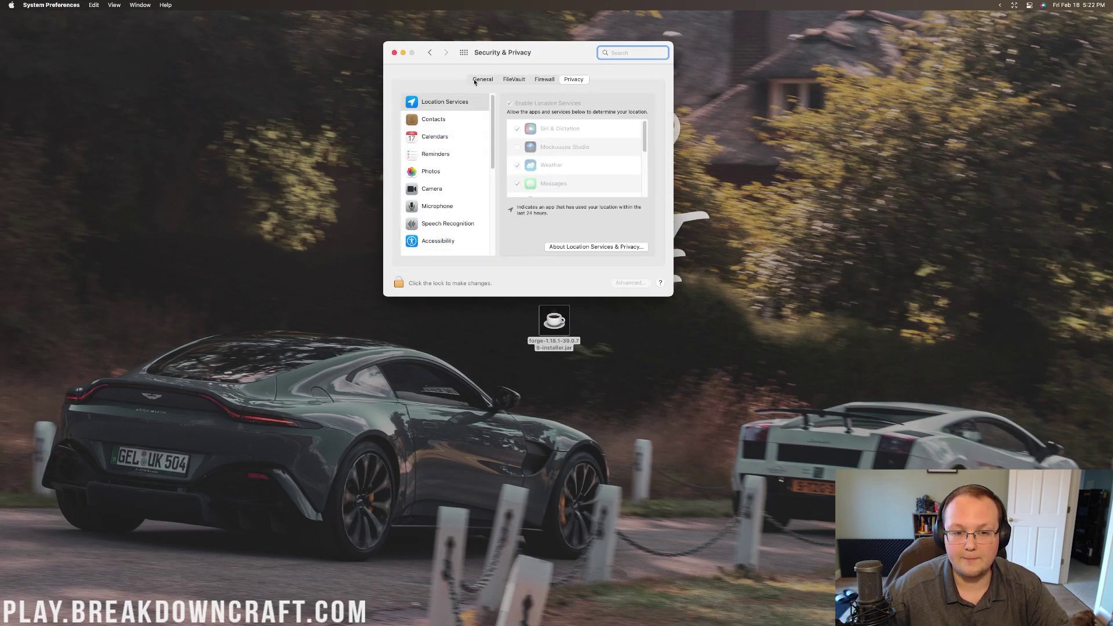
{"action": "left_click", "coordinate": [474, 82]}
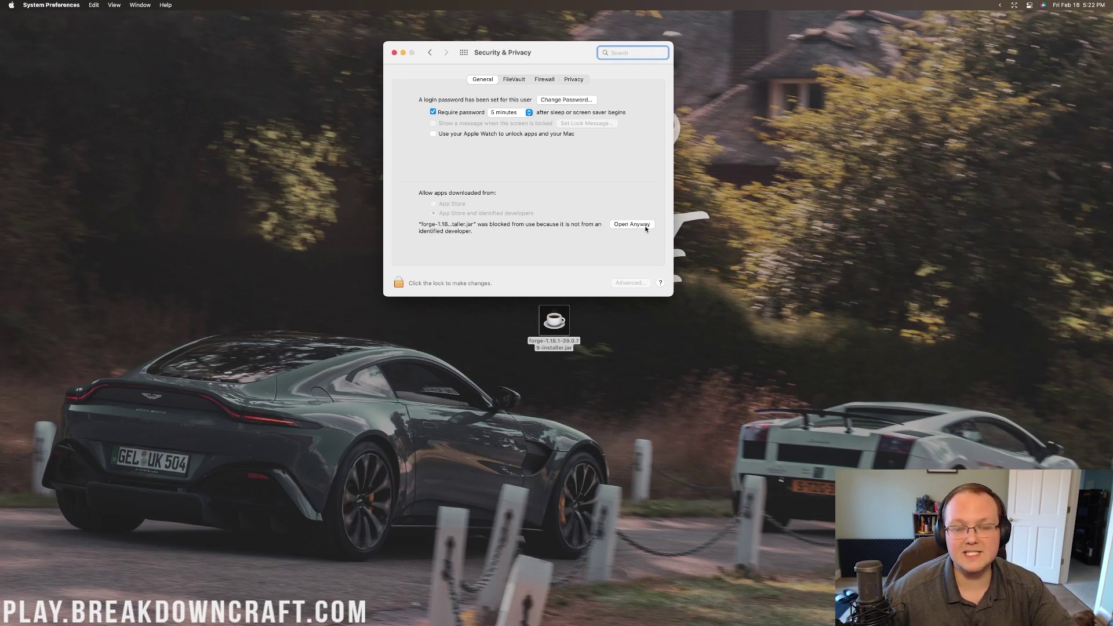
{"action": "left_click", "coordinate": [620, 224]}
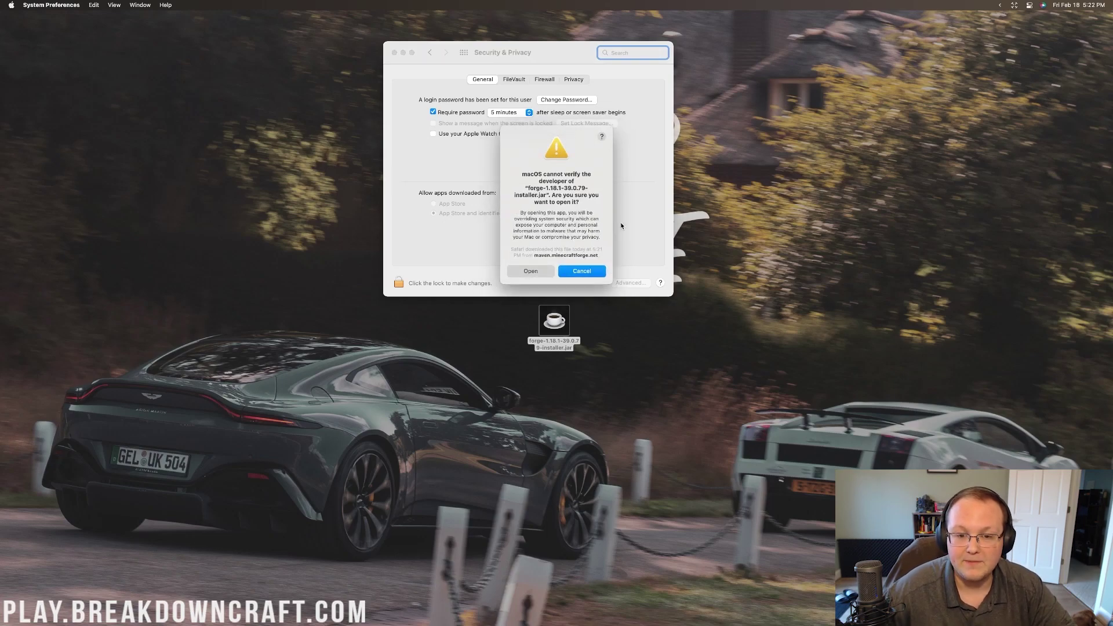
{"action": "left_click", "coordinate": [530, 271]}
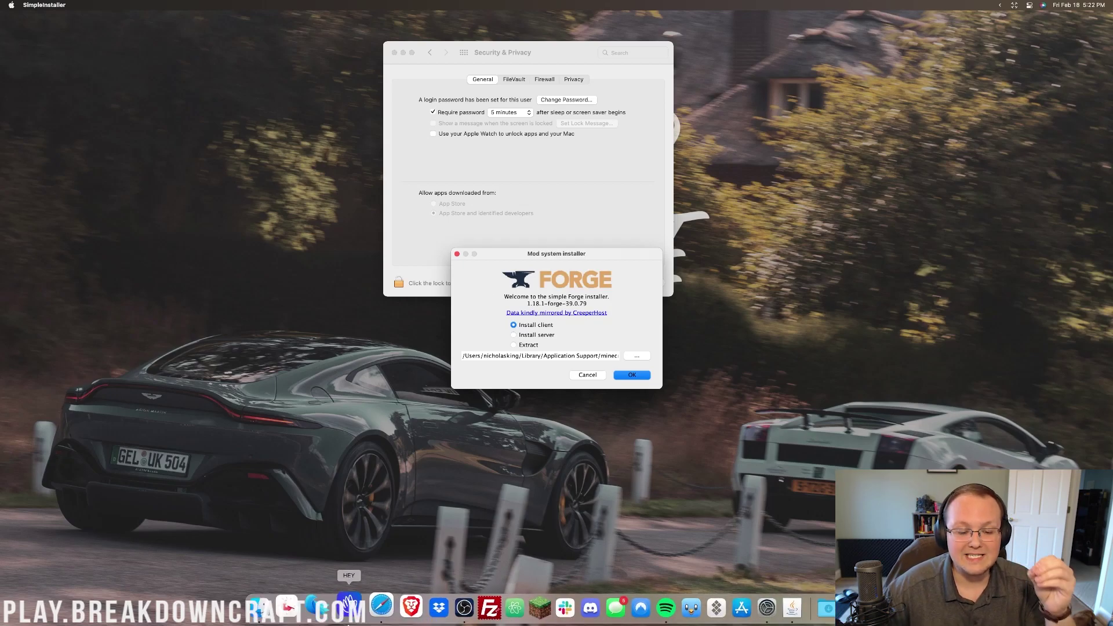
Switch to Safari and review the guide on downloading and installing Java 17 on Mac
{"action": "left_click", "coordinate": [377, 609]}
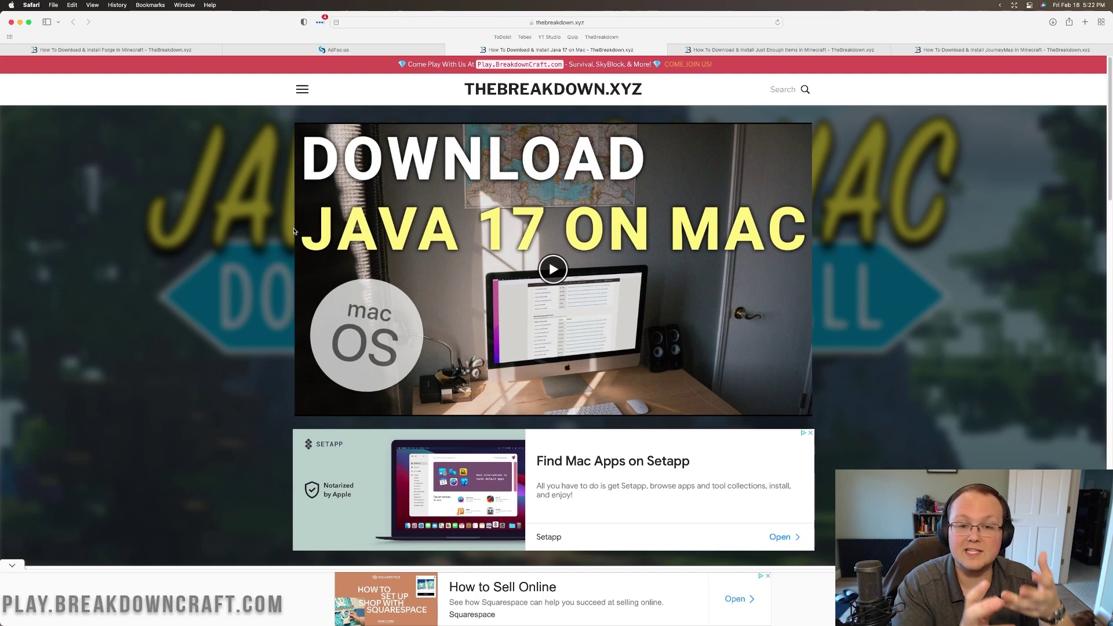
{"action": "scroll", "coordinate": [294, 231], "scroll_direction": "down", "scroll_amount": 10}
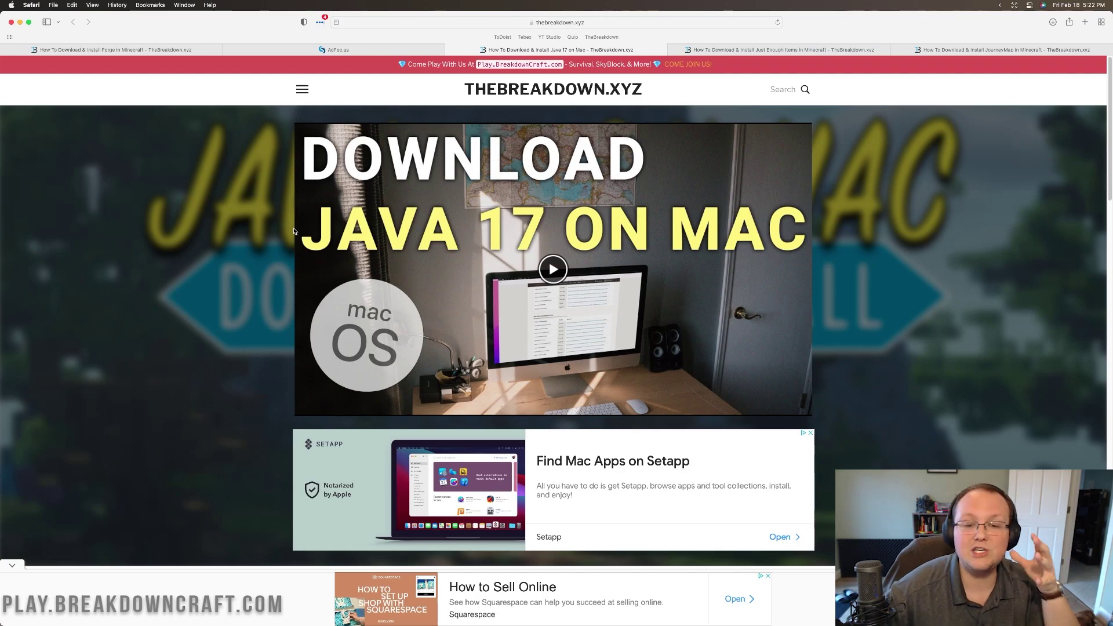
{"action": "scroll", "coordinate": [418, 284], "scroll_direction": "down", "scroll_amount": 5}
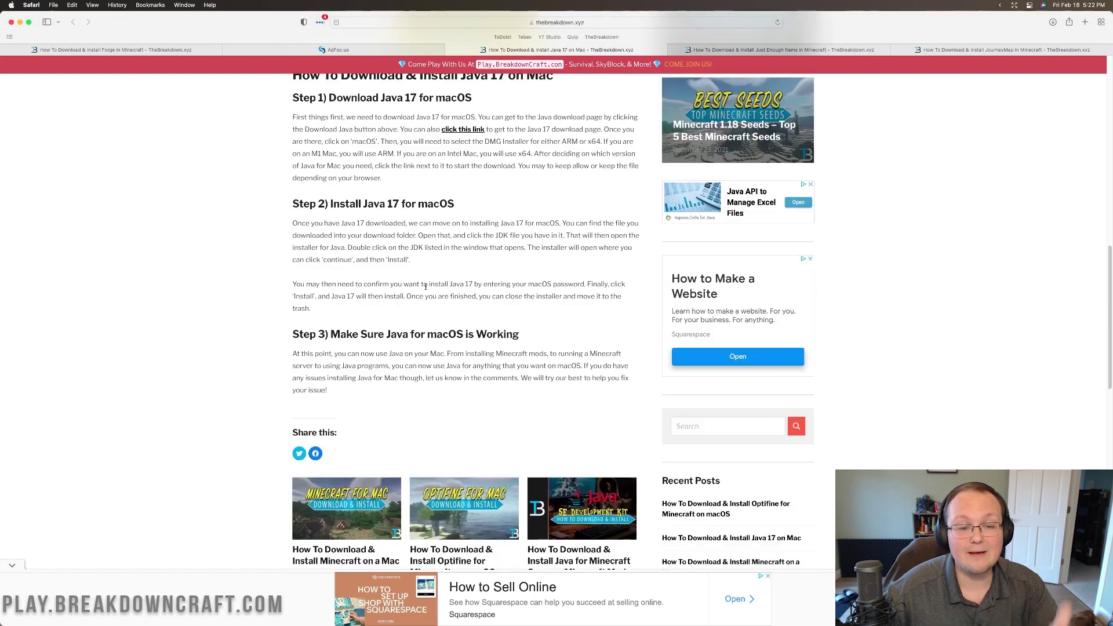
{"action": "scroll", "coordinate": [418, 284], "scroll_direction": "up", "scroll_amount": 5}
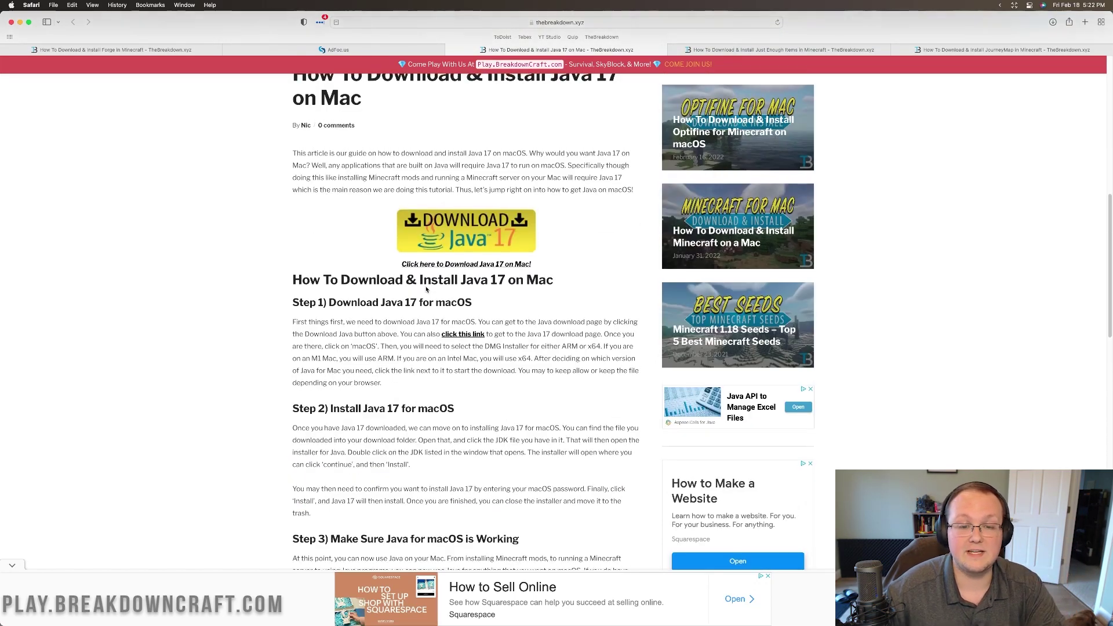
{"action": "scroll", "coordinate": [428, 301], "scroll_direction": "up", "scroll_amount": 3}
{"action": "scroll", "coordinate": [430, 316], "scroll_direction": "up", "scroll_amount": 10}
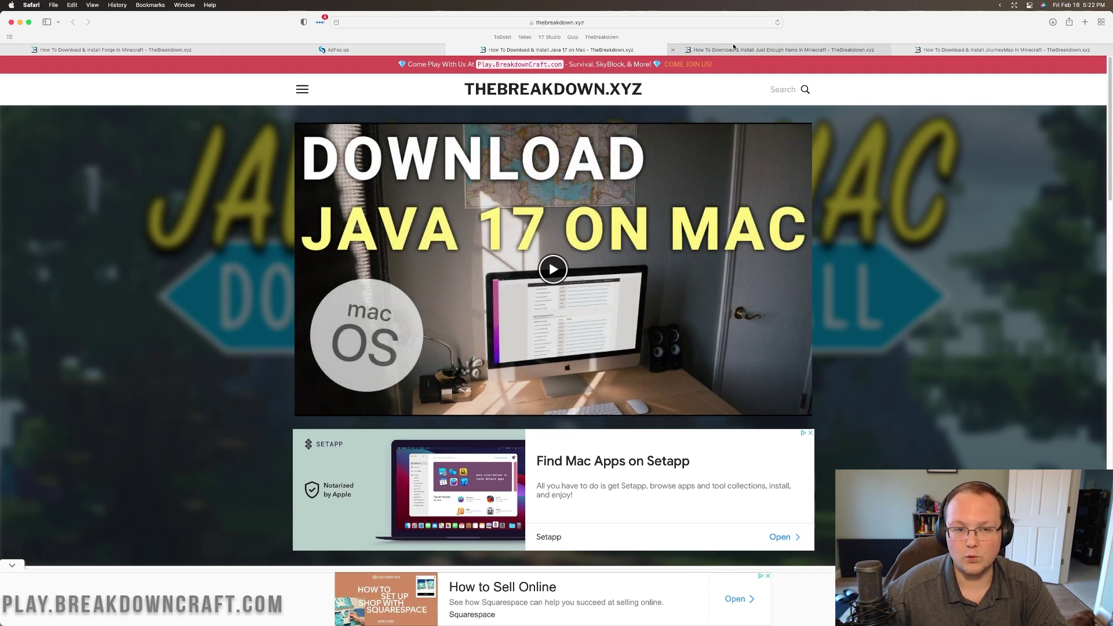
{"action": "left_click", "coordinate": [713, 49]}
{"action": "left_click", "coordinate": [20, 22]}
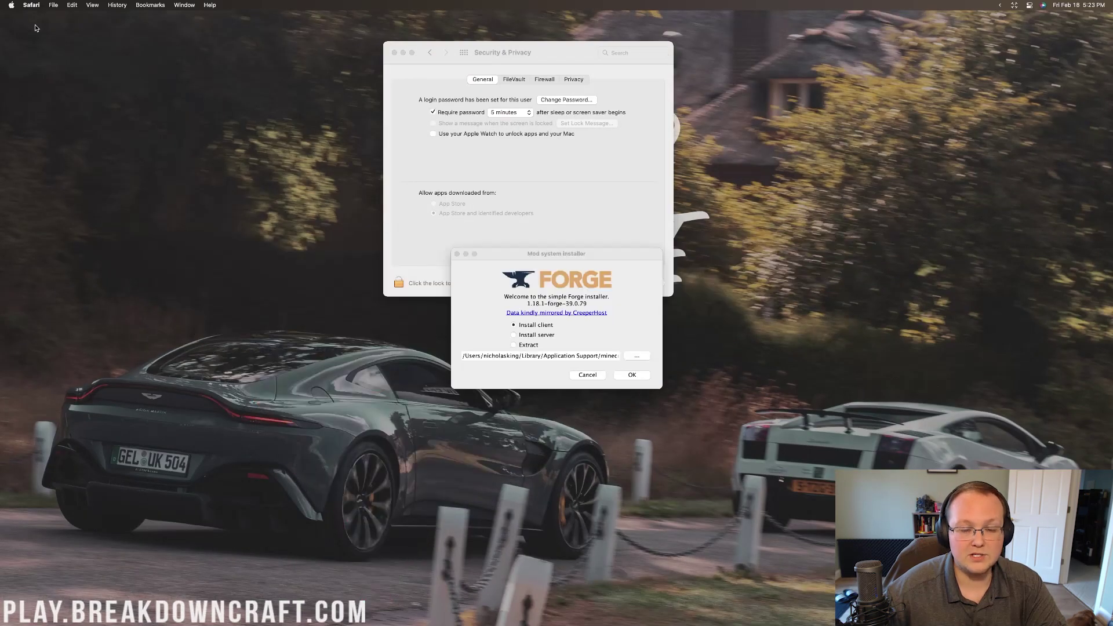
Close the Security & Privacy window, install the Forge client, and move the installer file to the Trash
{"action": "left_click", "coordinate": [393, 52]}
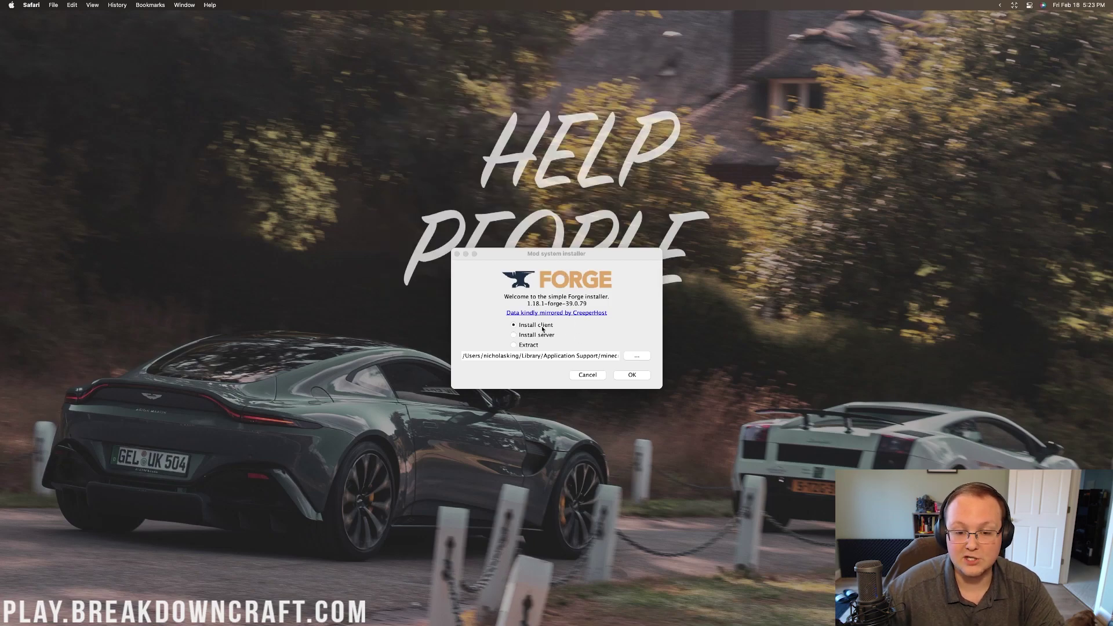
{"action": "left_click", "coordinate": [512, 326]}
{"action": "left_click", "coordinate": [633, 376]}
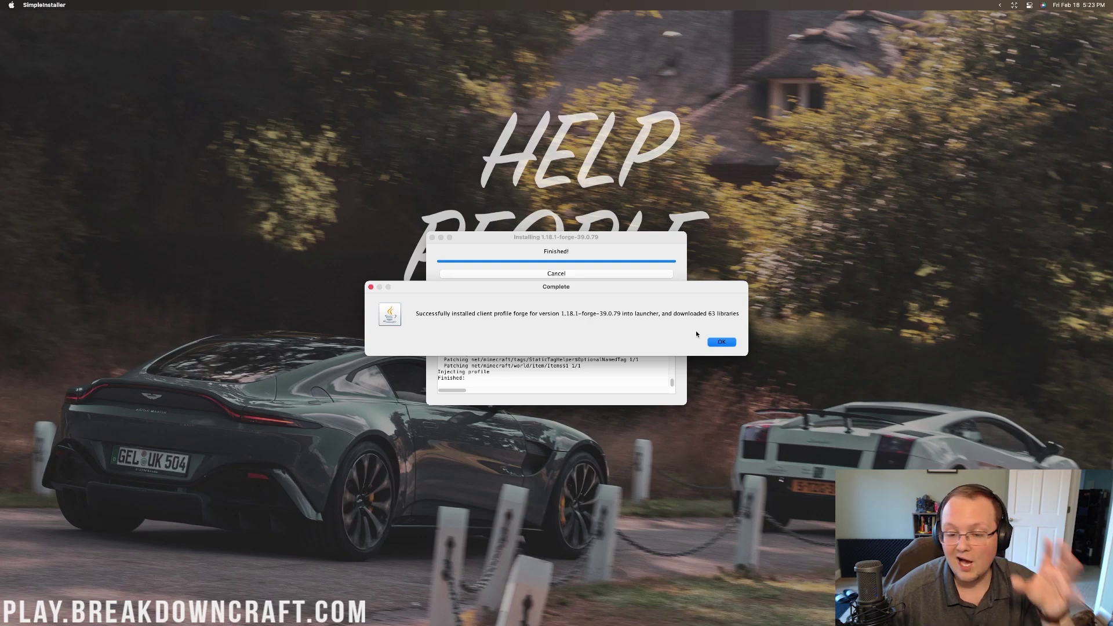
{"action": "left_click", "coordinate": [722, 343]}
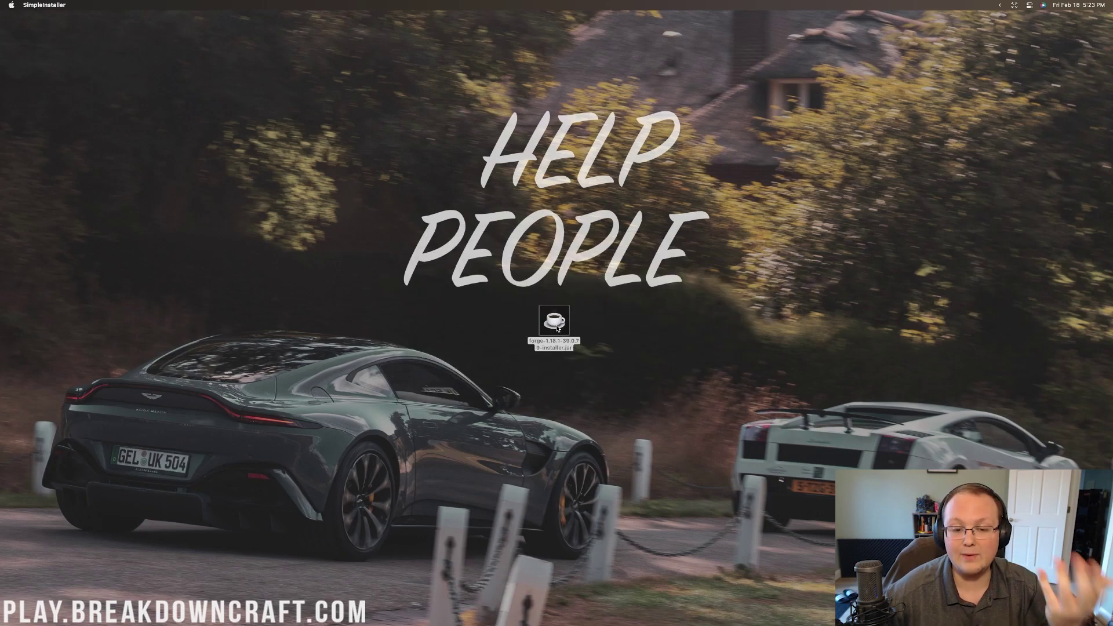
{"action": "mouse_move", "coordinate": [811, 621]}
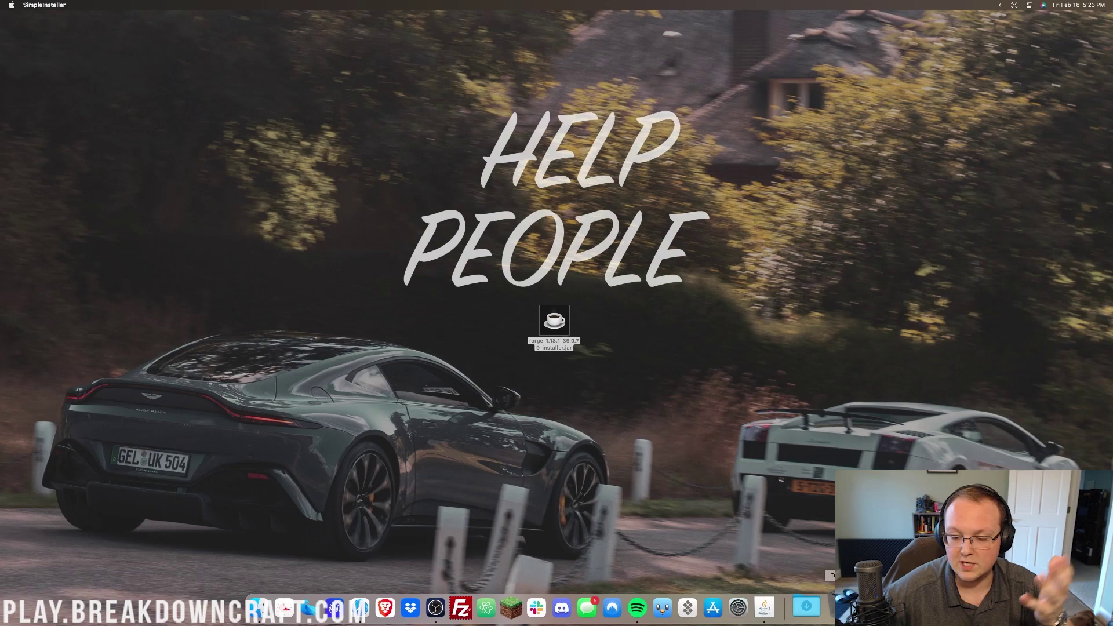
{"action": "left_click_drag", "start_coordinate": [841, 606], "coordinate": [840, 606]}
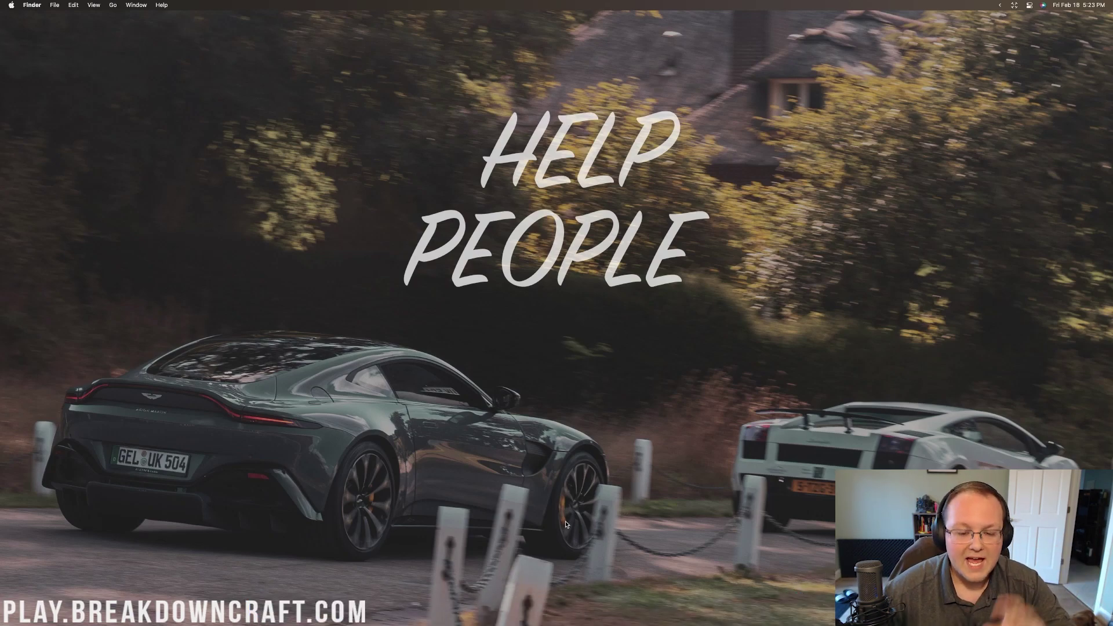
Open the Minecraft Launcher and check the Java Edition version choices for the forge profile, keeping forge selected
{"action": "mouse_move", "coordinate": [346, 611]}
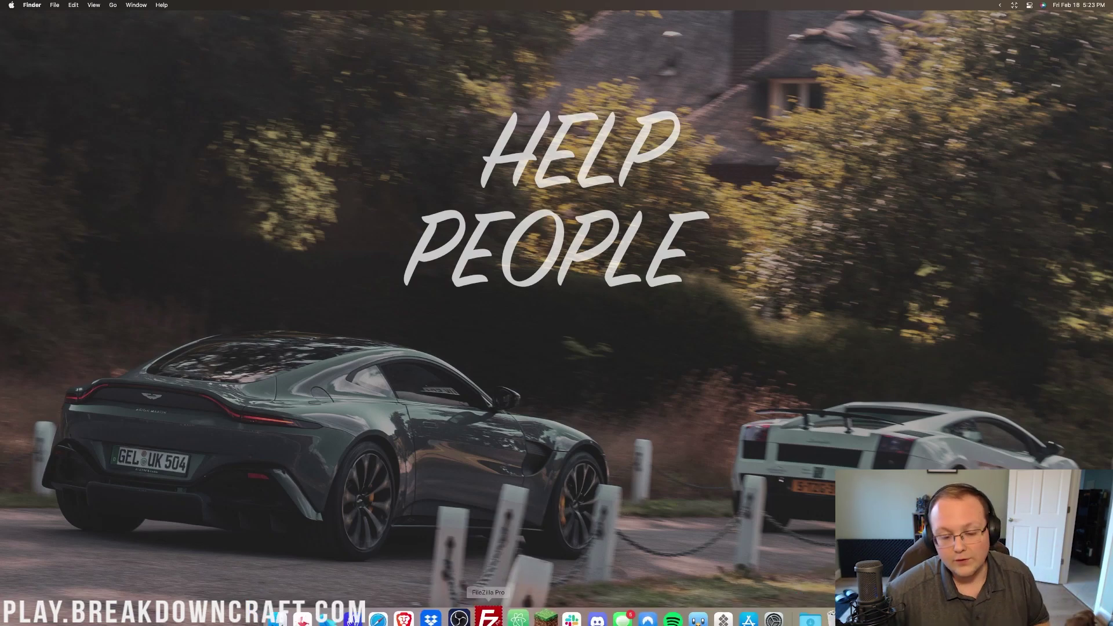
{"action": "left_click", "coordinate": [548, 612]}
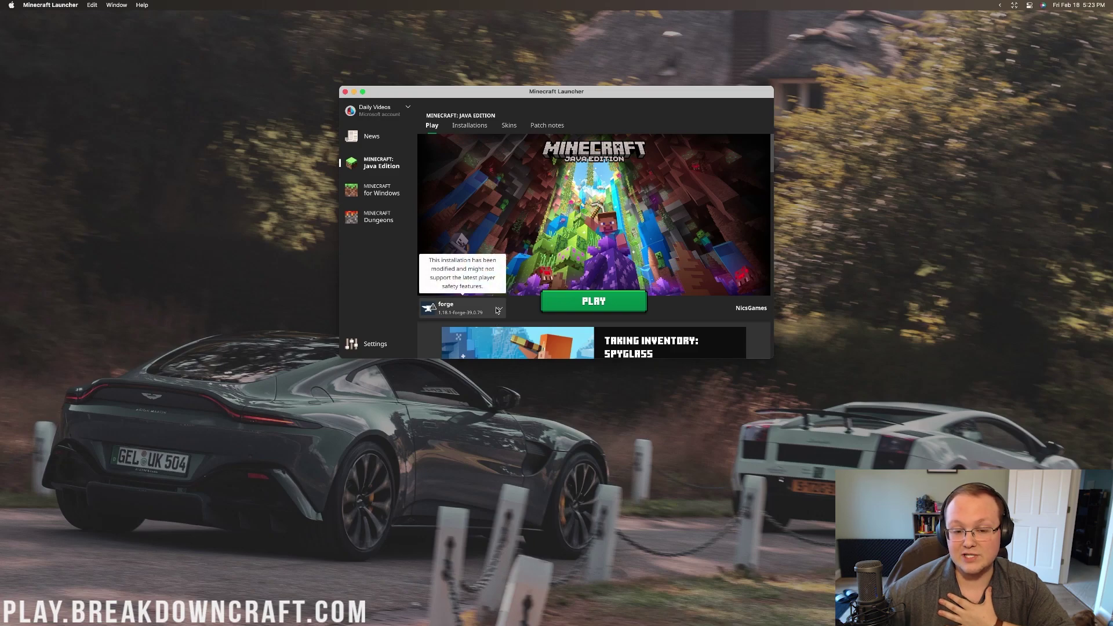
{"action": "left_click", "coordinate": [602, 298]}
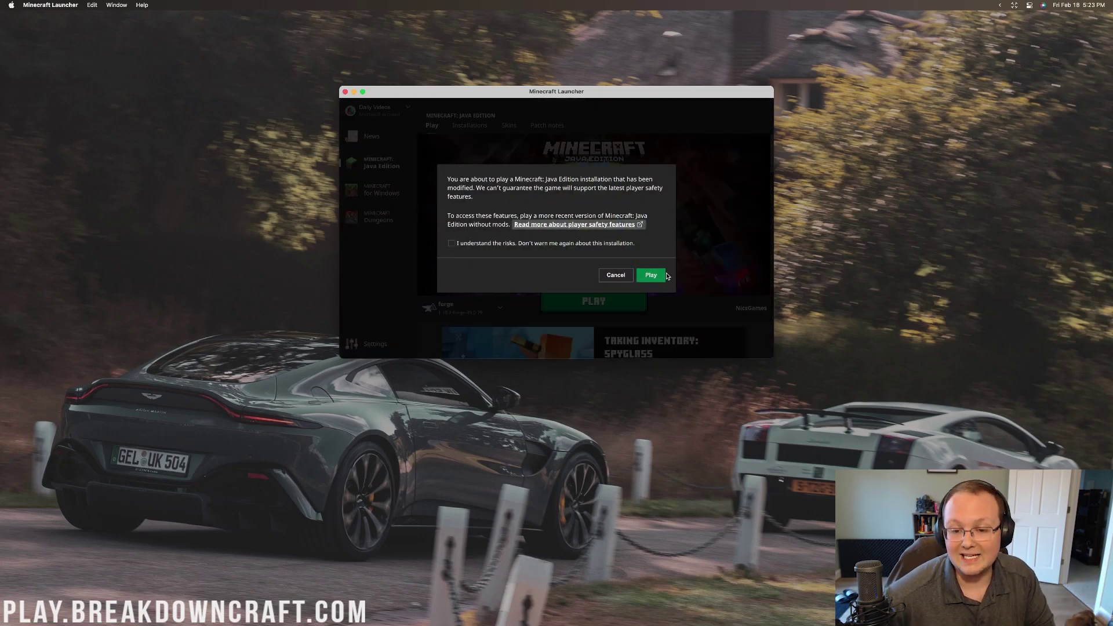
{"action": "left_click", "coordinate": [616, 274]}
{"action": "left_click", "coordinate": [498, 307]}
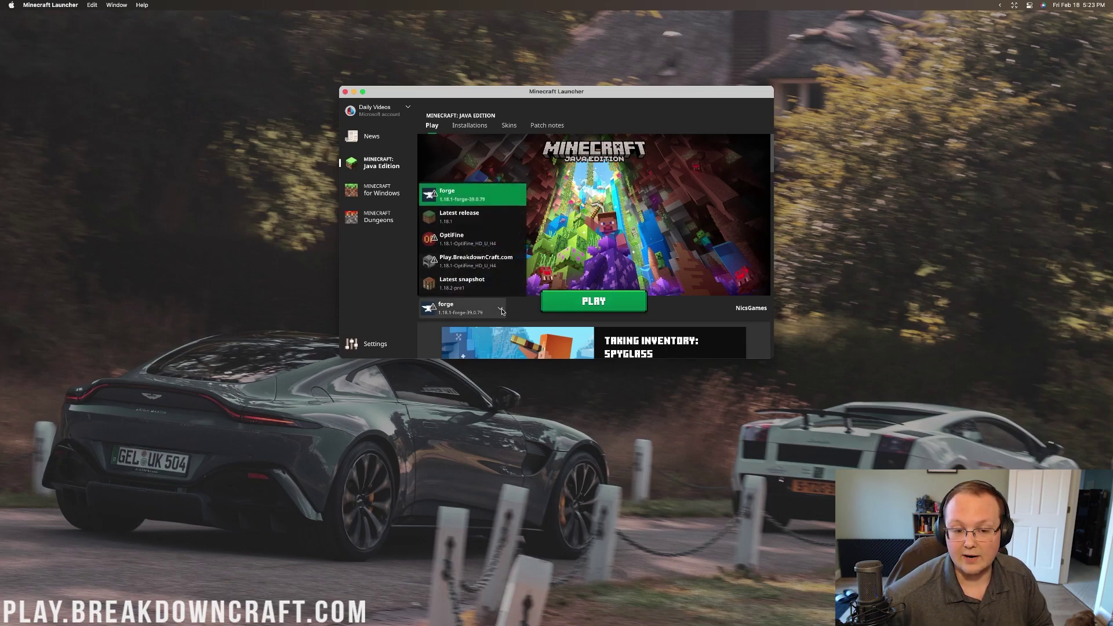
{"action": "left_click", "coordinate": [562, 234]}
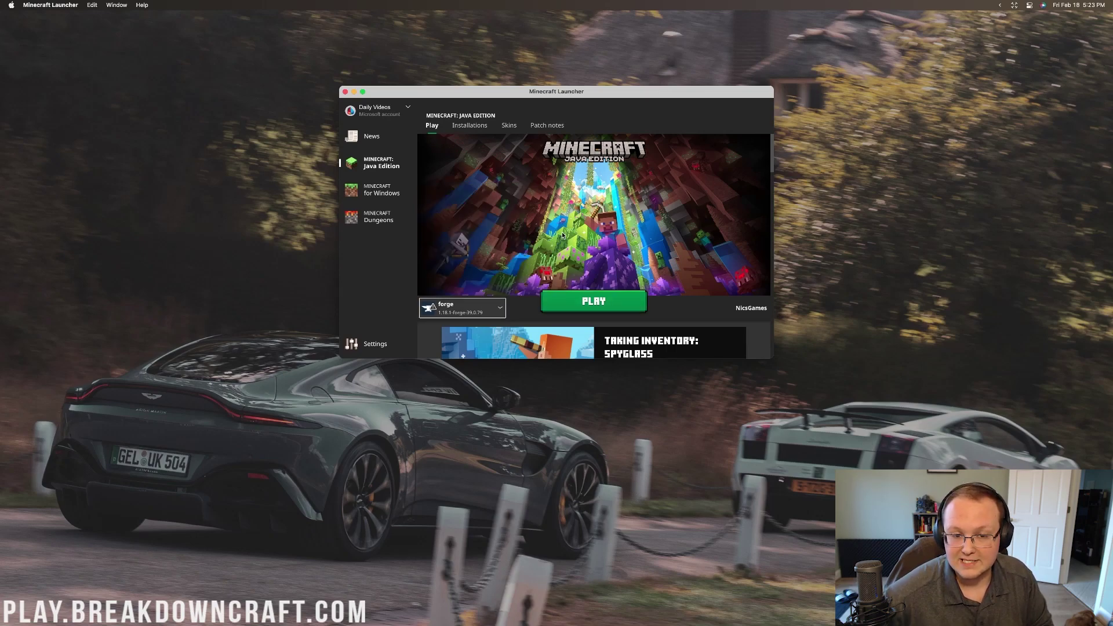
Go to the Java Edition installations and make sure modded versions are included in the list
{"action": "left_click", "coordinate": [472, 127]}
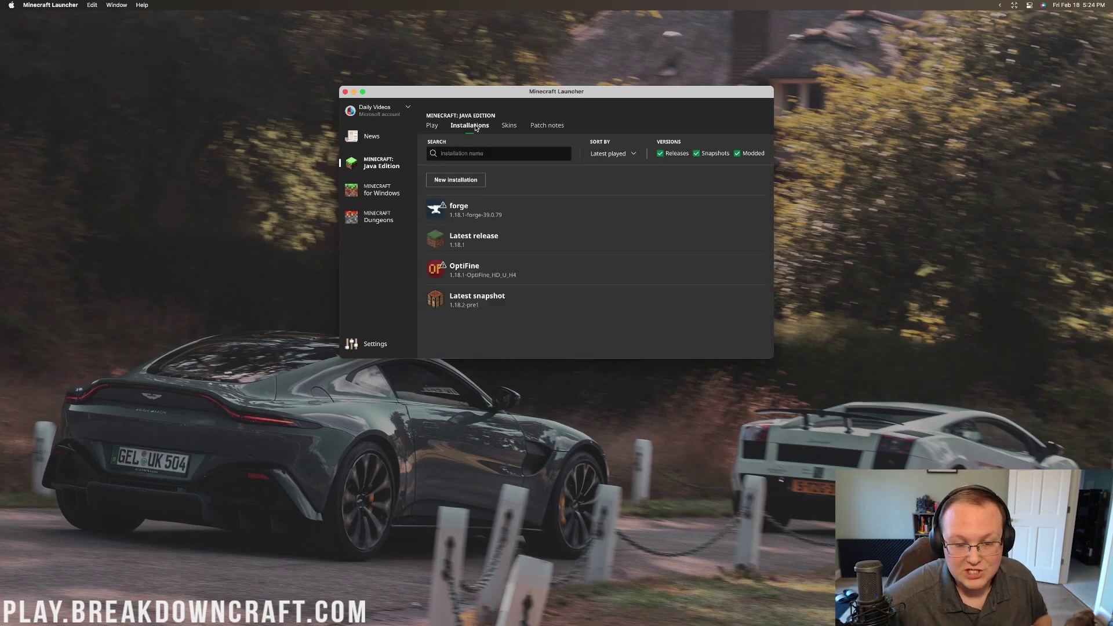
{"action": "left_click", "coordinate": [737, 154]}
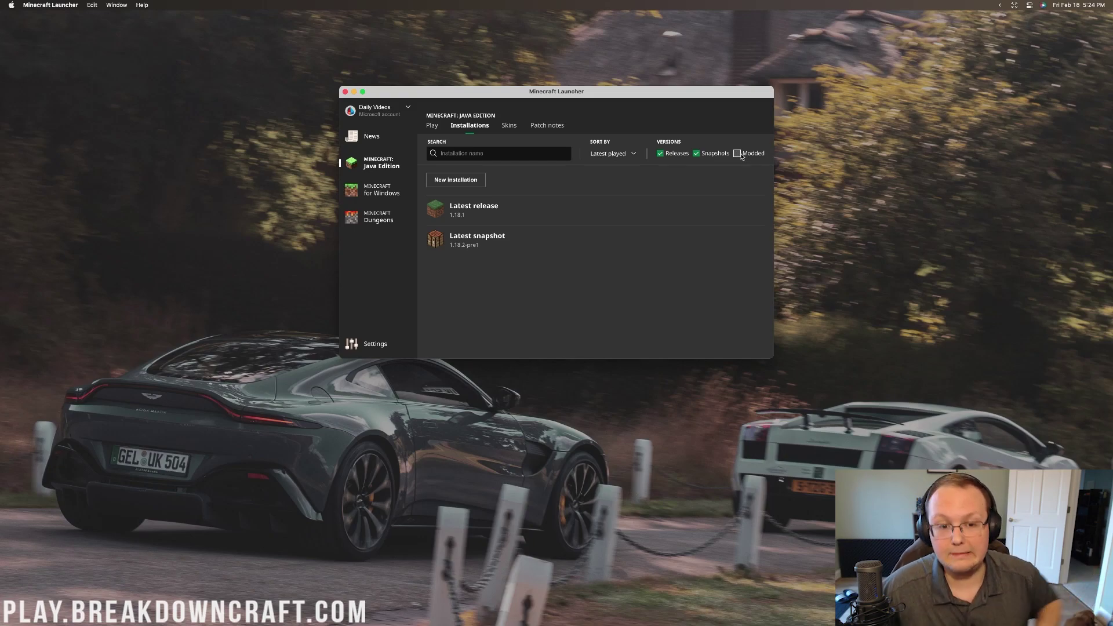
{"action": "left_click", "coordinate": [737, 154]}
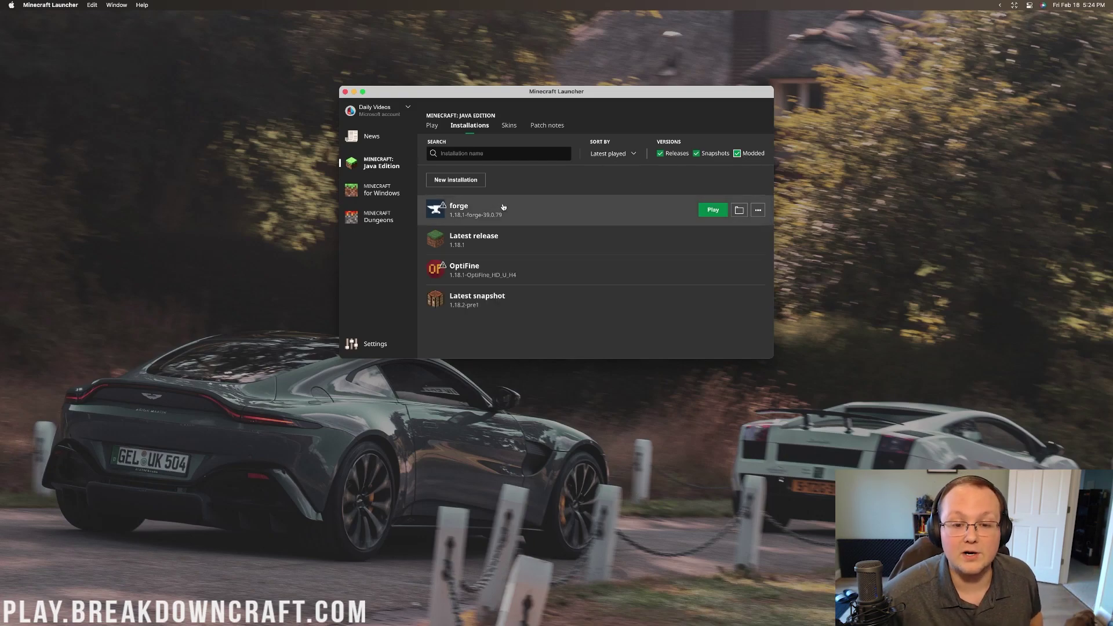
{"action": "left_click", "coordinate": [713, 209]}
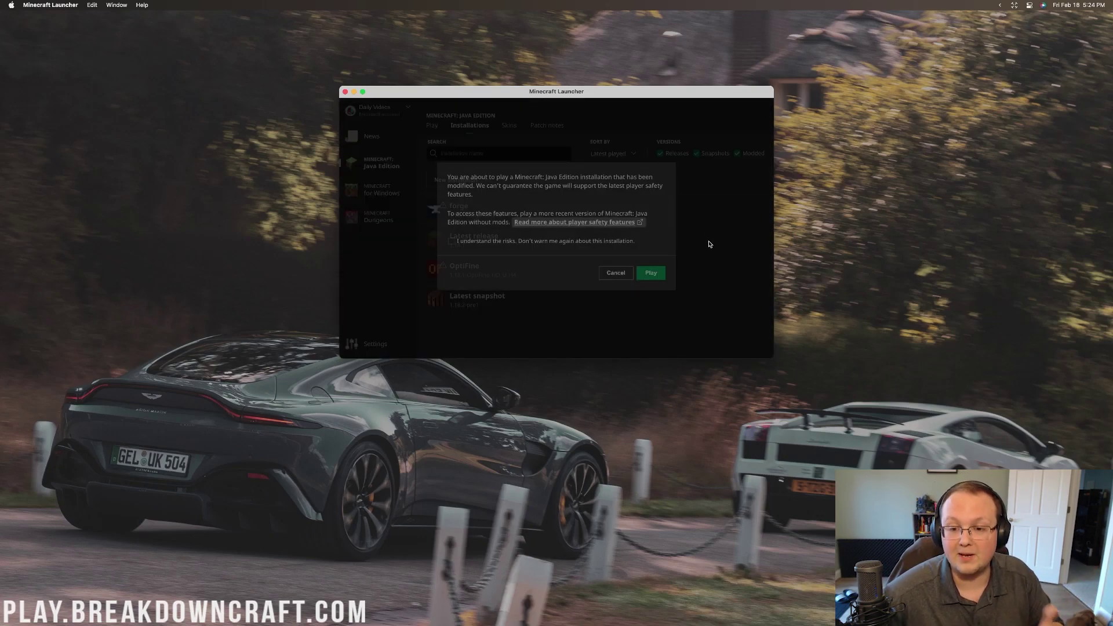
{"action": "left_click", "coordinate": [616, 272]}
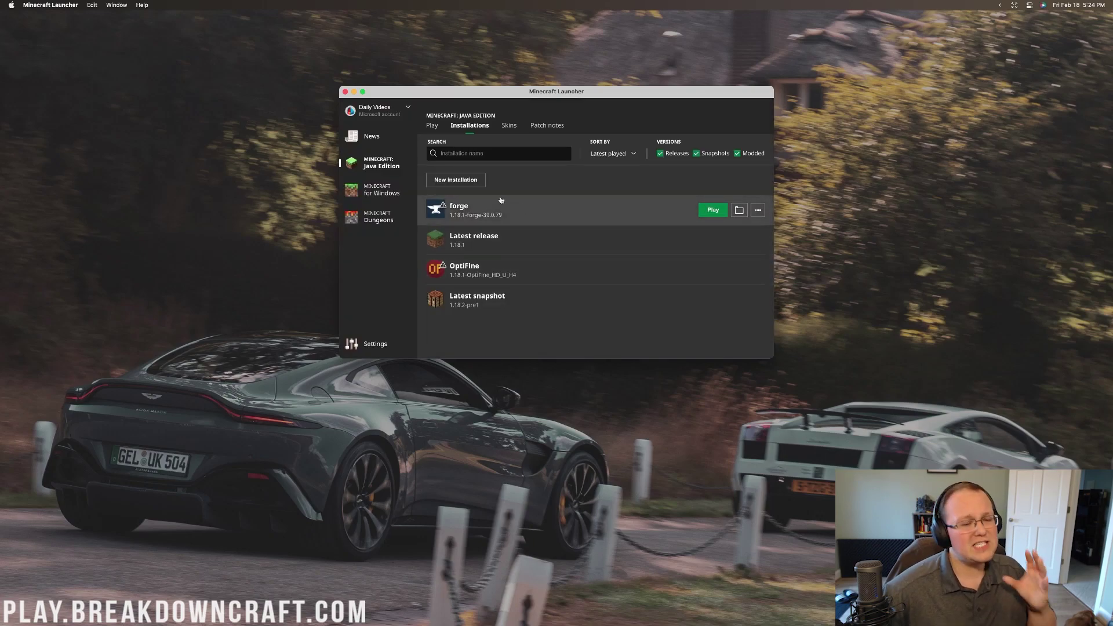
Create an installation named Play.BreakdownCraft.com with version release 1.18.1-forge-39.0.79 and resolution 1920x1080, and launch it despite the modified-installation warning
{"action": "left_click", "coordinate": [464, 186]}
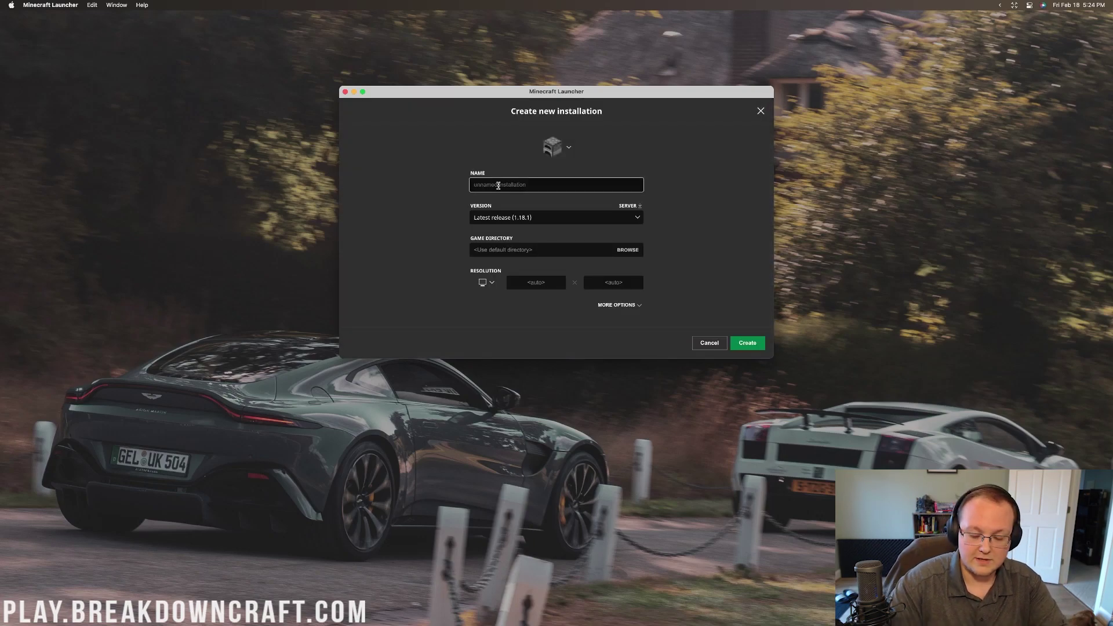
{"action": "type", "text": "Play.BreakdownCraft.com"}
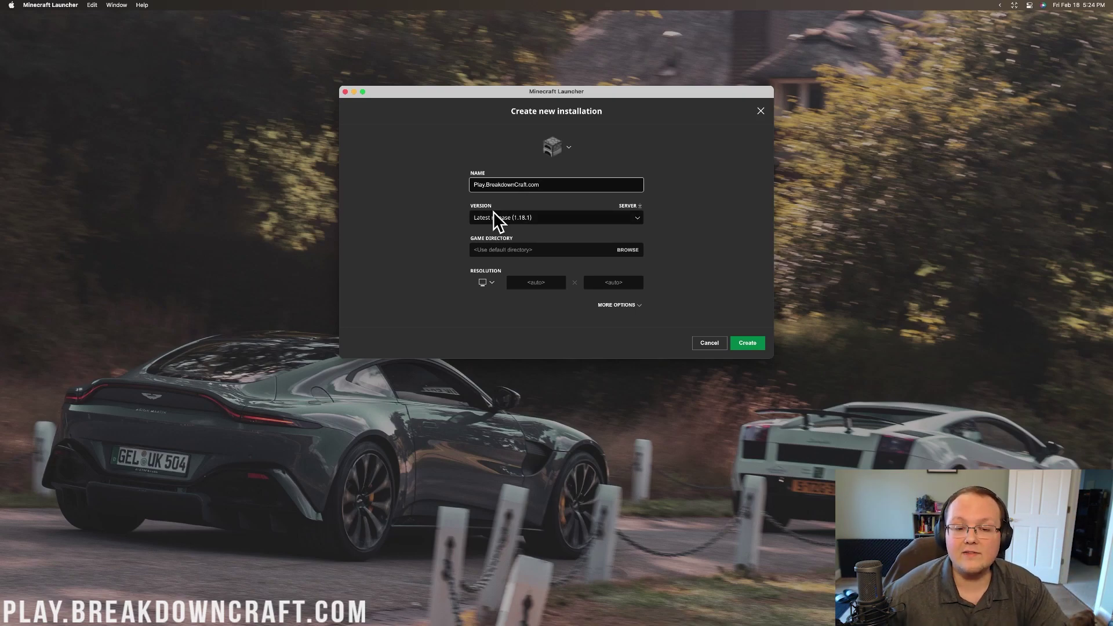
{"action": "left_click", "coordinate": [516, 217]}
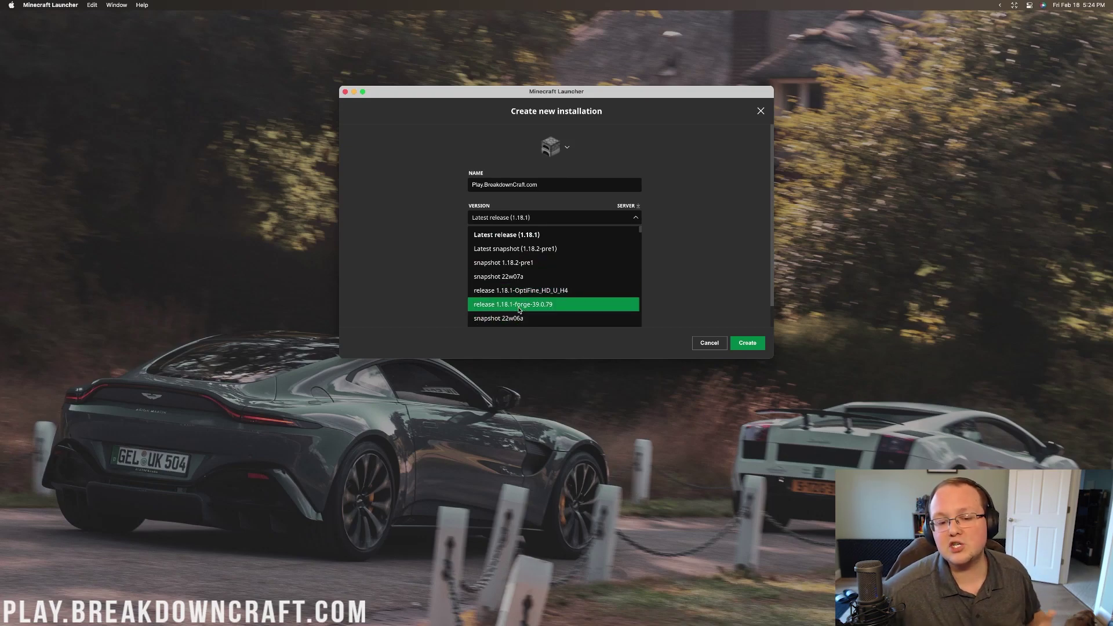
{"action": "left_click", "coordinate": [521, 306]}
{"action": "left_click", "coordinate": [484, 299]}
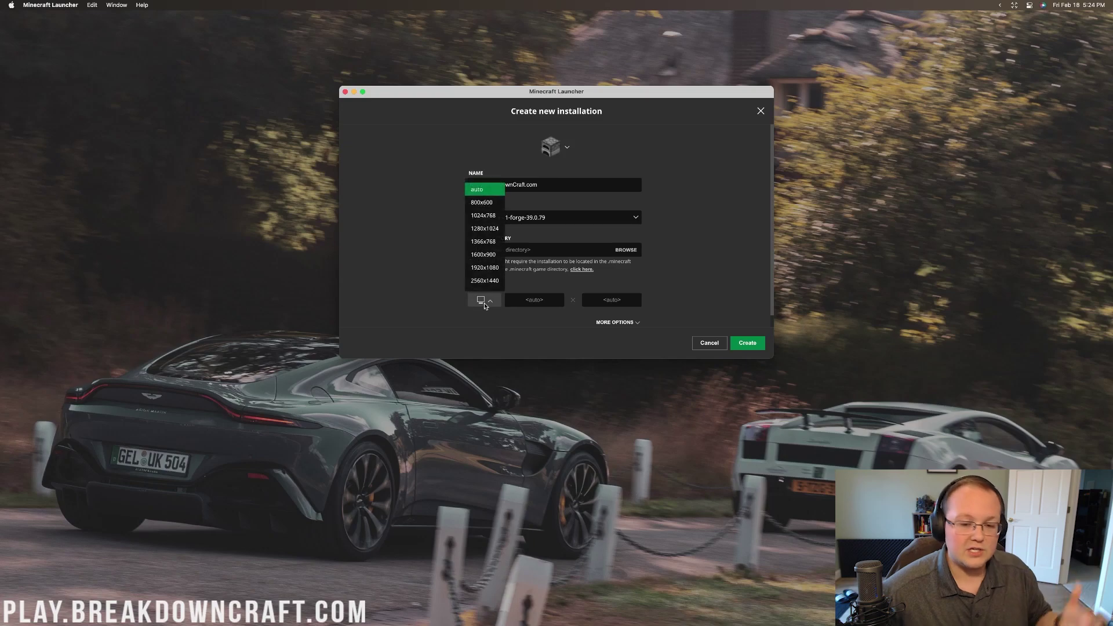
{"action": "left_click", "coordinate": [492, 267]}
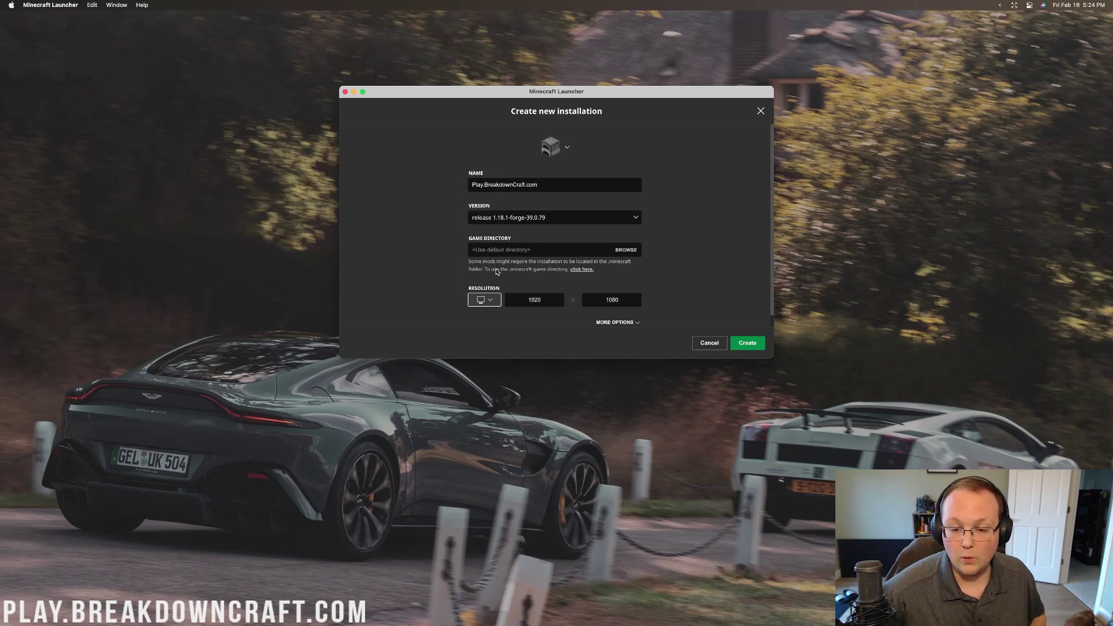
{"action": "left_click", "coordinate": [743, 343]}
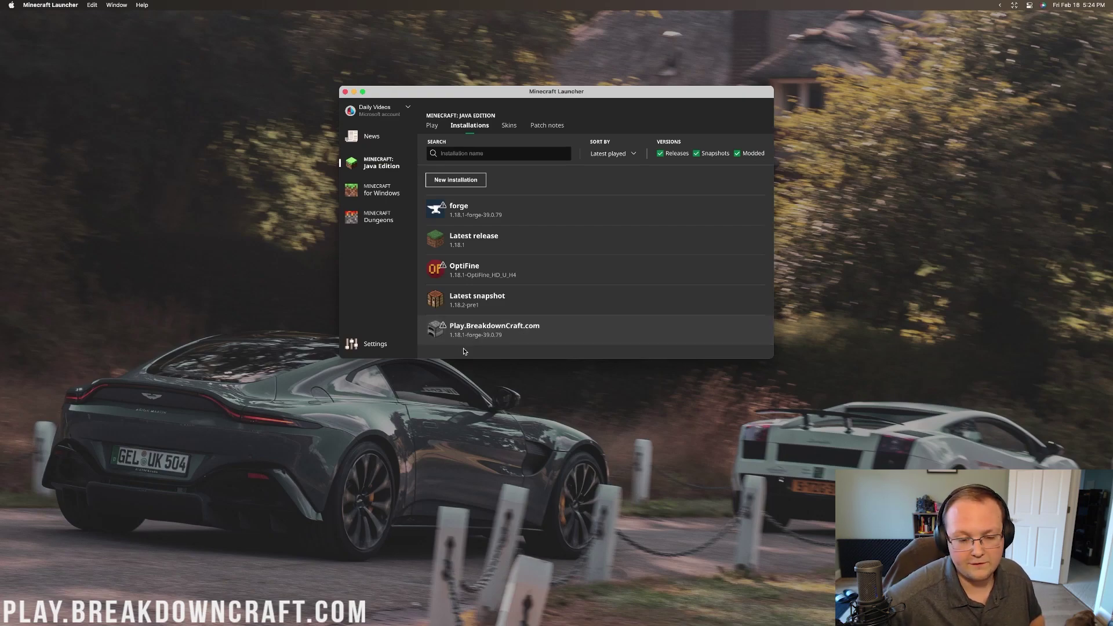
{"action": "left_click", "coordinate": [715, 333]}
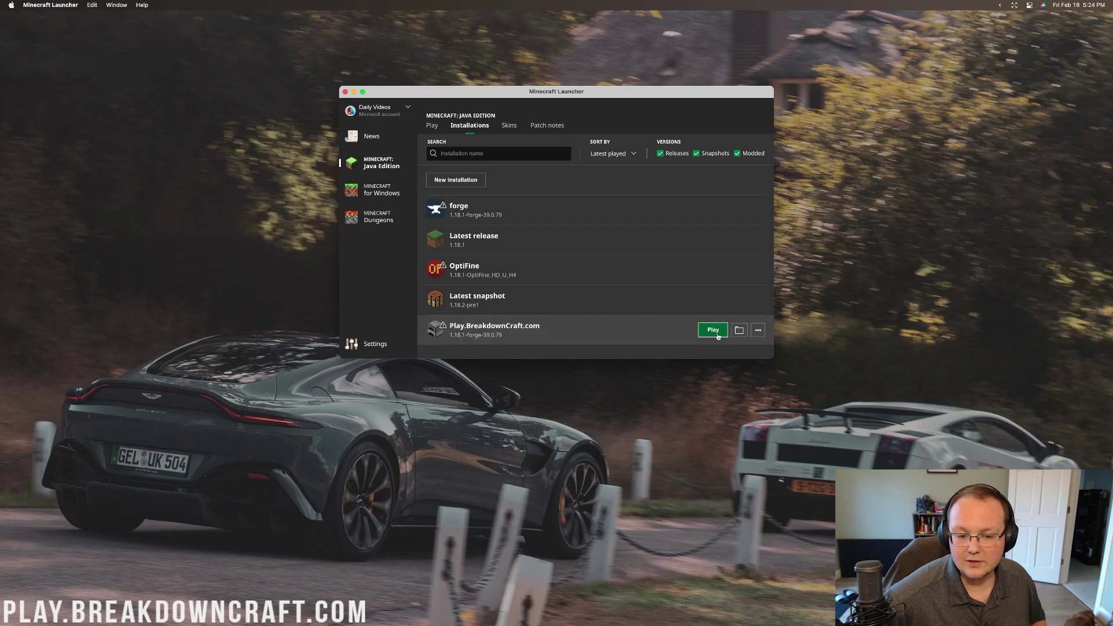
{"action": "left_click", "coordinate": [650, 275]}
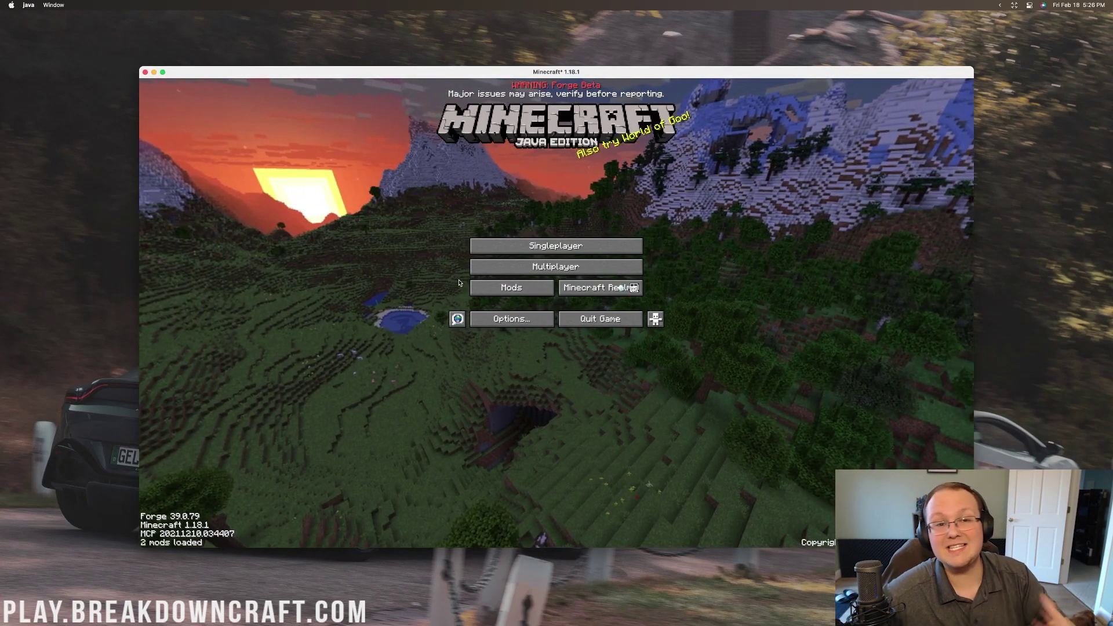
Switch to Safari and follow the Just Enough Items guide's download link to the mod's CurseForge page
{"action": "mouse_move", "coordinate": [481, 612]}
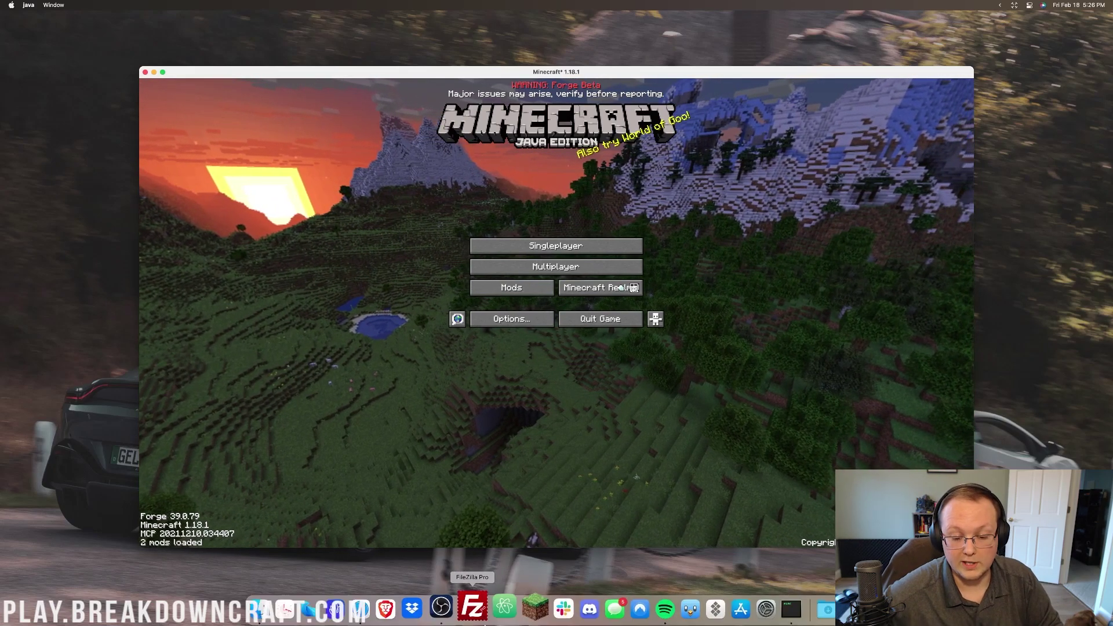
{"action": "left_click", "coordinate": [374, 606]}
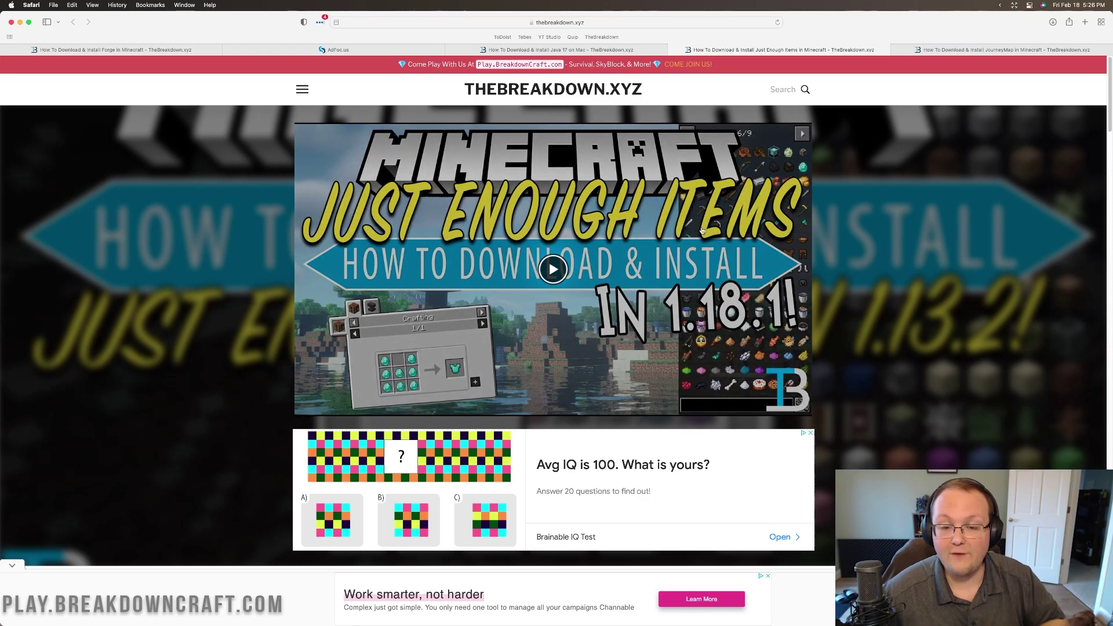
{"action": "scroll", "coordinate": [701, 230], "scroll_direction": "down", "scroll_amount": 5}
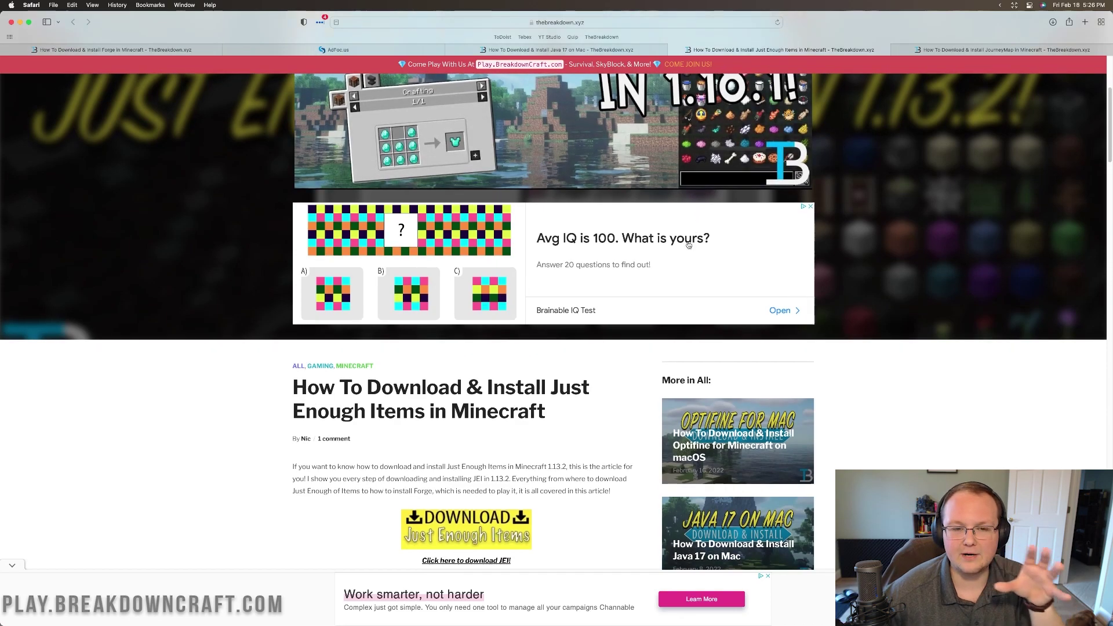
{"action": "scroll", "coordinate": [689, 244], "scroll_direction": "down", "scroll_amount": 1}
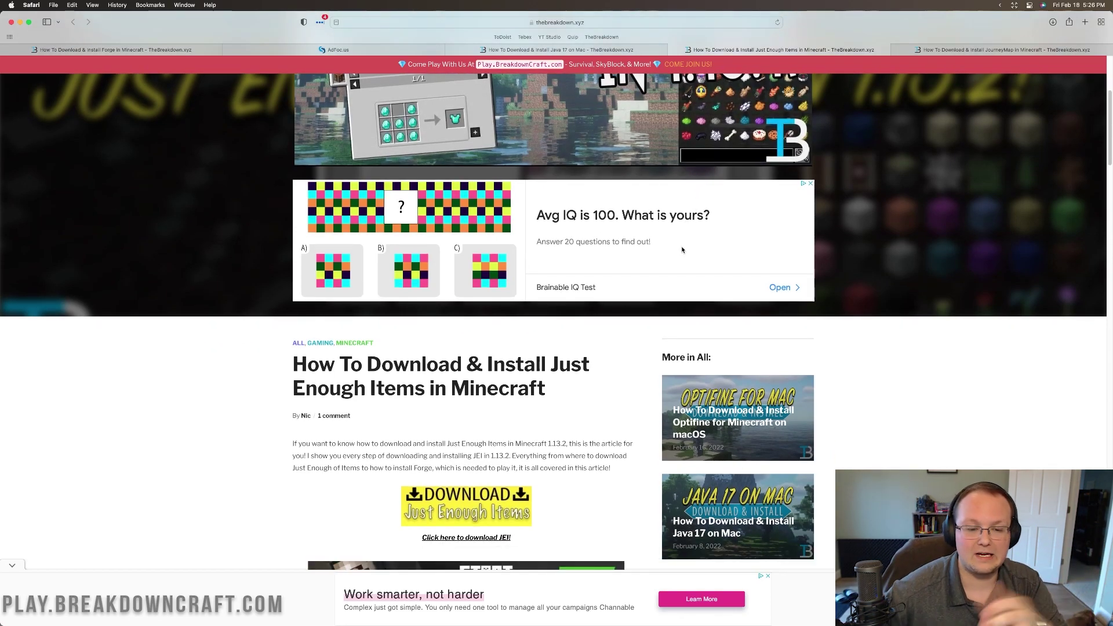
{"action": "scroll", "coordinate": [631, 415], "scroll_direction": "down", "scroll_amount": 3}
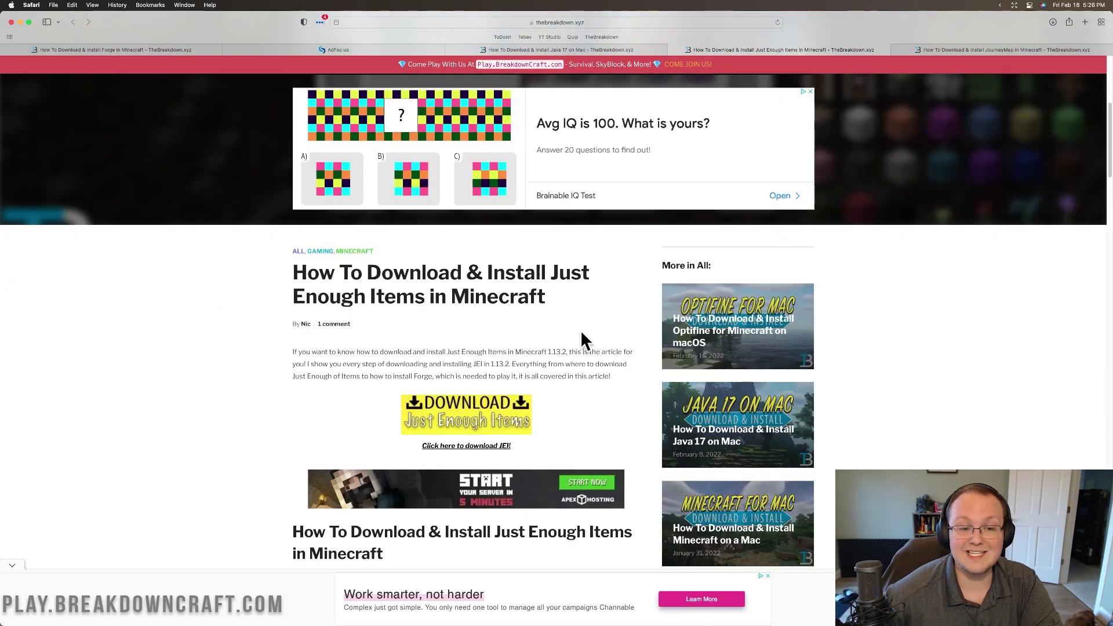
{"action": "scroll", "coordinate": [562, 342], "scroll_direction": "down", "scroll_amount": 2}
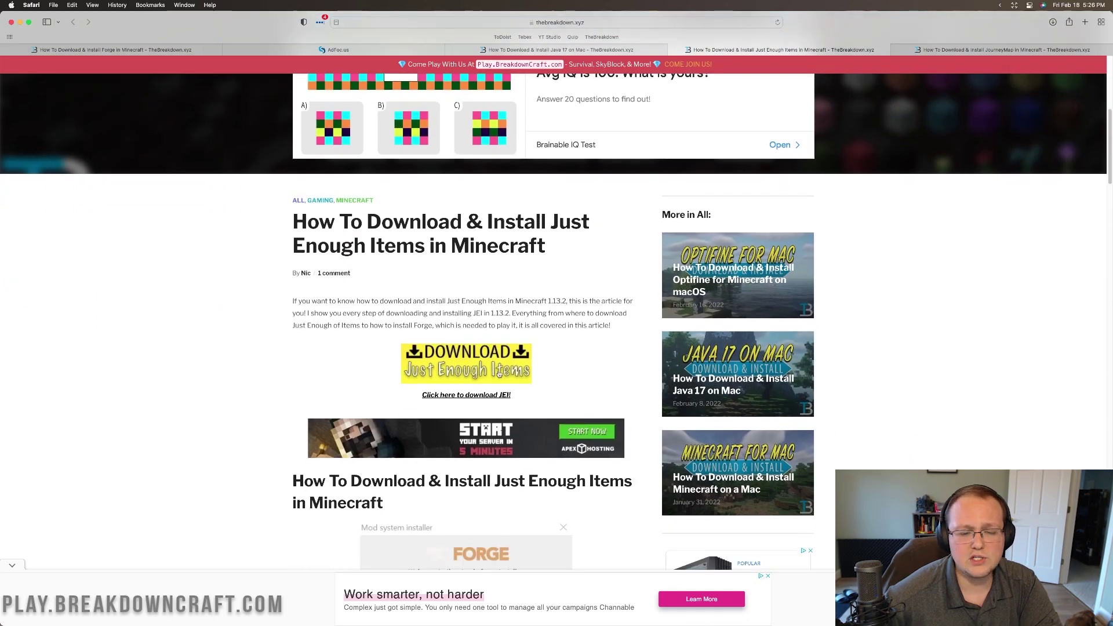
{"action": "left_click", "coordinate": [458, 372]}
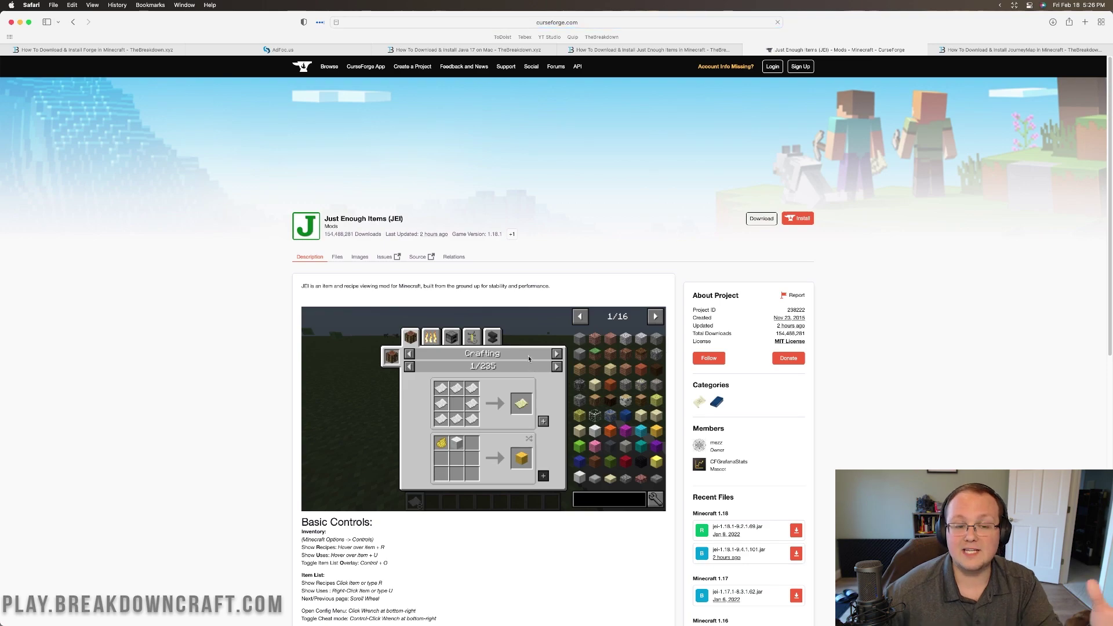
Download the Minecraft 1.18 release file jei-1.18.1-9.2.1.69.jar from the recent files of Just Enough Items
{"action": "scroll", "coordinate": [773, 305], "scroll_direction": "down", "scroll_amount": 5}
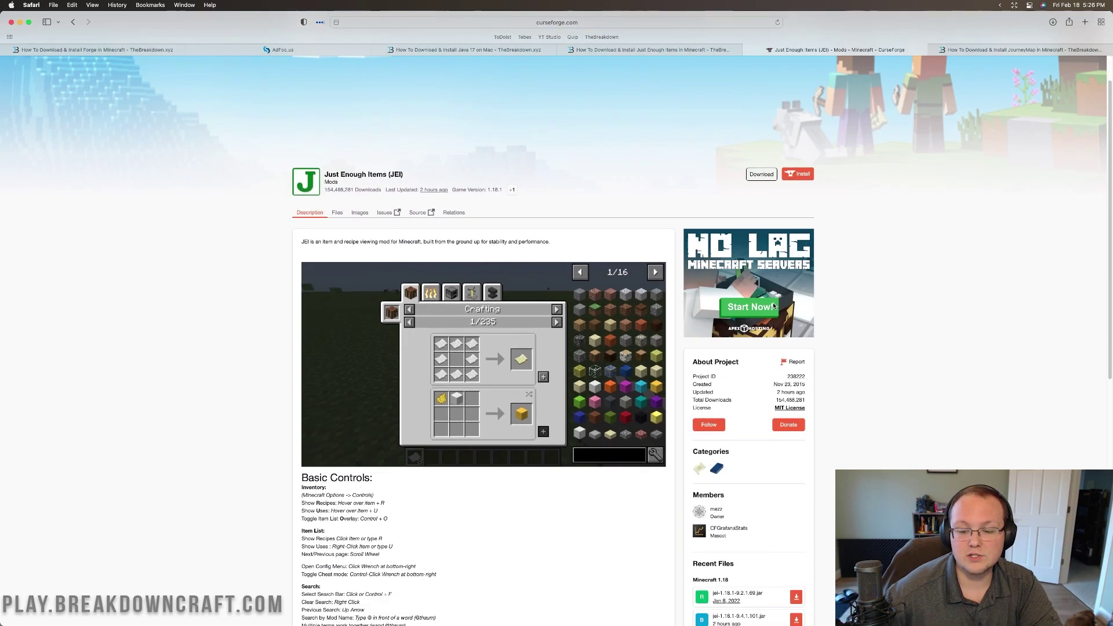
{"action": "scroll", "coordinate": [774, 306], "scroll_direction": "down", "scroll_amount": 1}
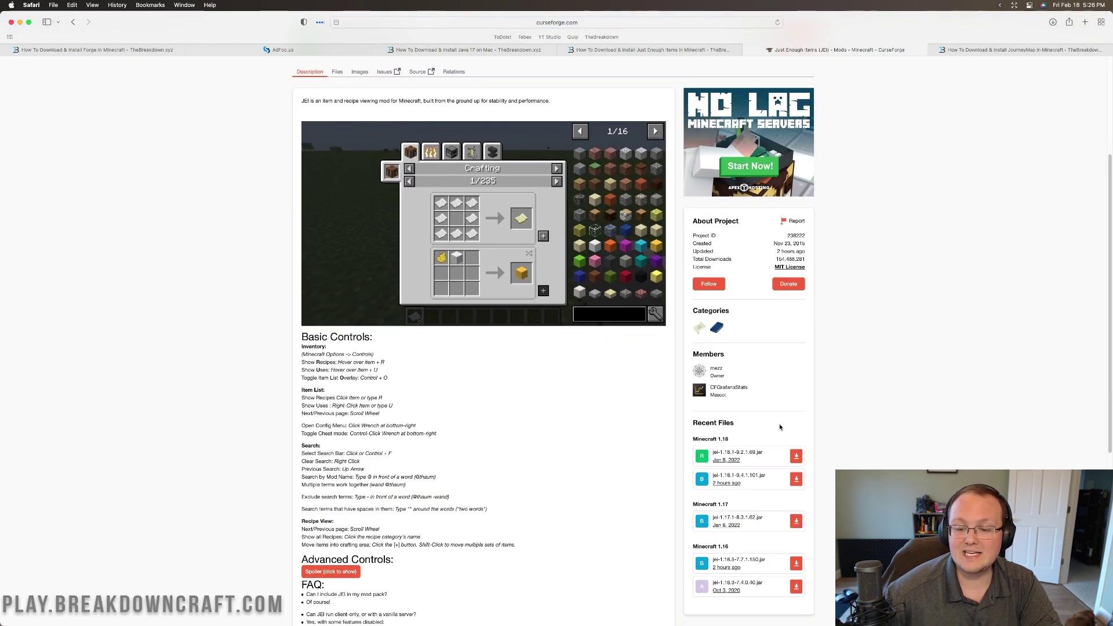
{"action": "left_click", "coordinate": [796, 456]}
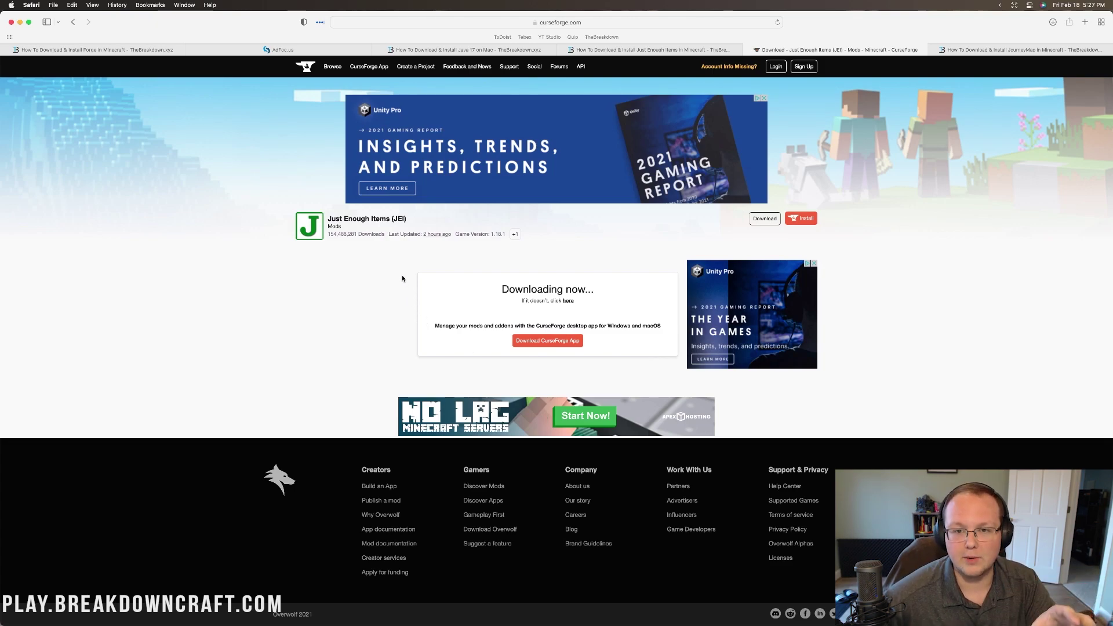
Open JourneyMap's CurseForge page from its guide and download the Minecraft 1.18 file journeymap-1.18.1-5.8.0beta15
{"action": "left_click", "coordinate": [997, 50]}
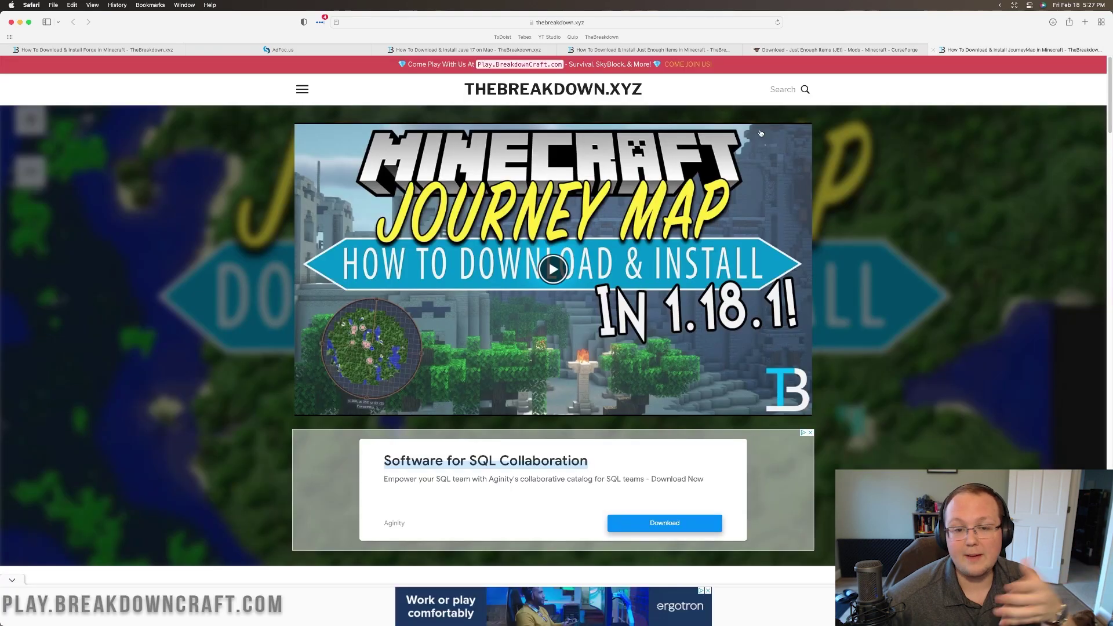
{"action": "scroll", "coordinate": [401, 309], "scroll_direction": "down", "scroll_amount": 10}
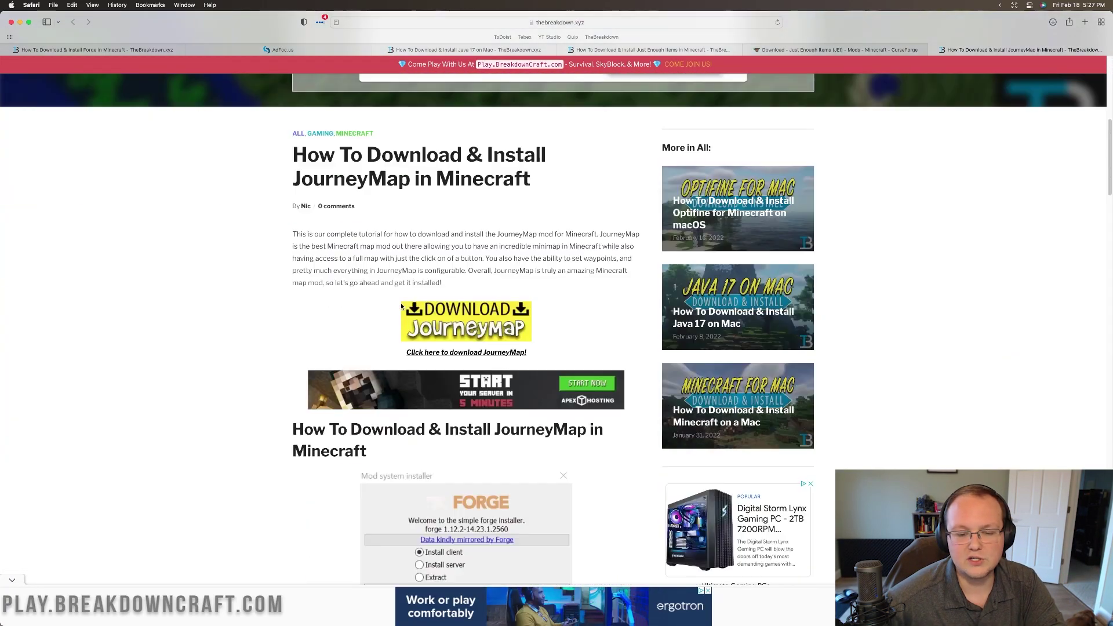
{"action": "left_click", "coordinate": [460, 335]}
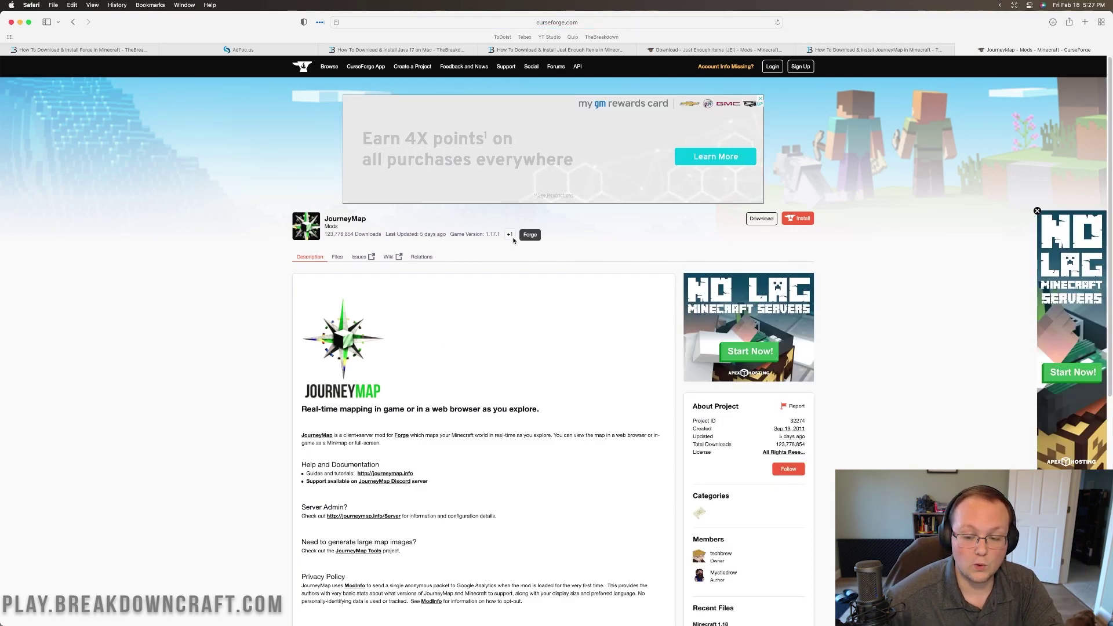
{"action": "scroll", "coordinate": [751, 367], "scroll_direction": "down", "scroll_amount": 7}
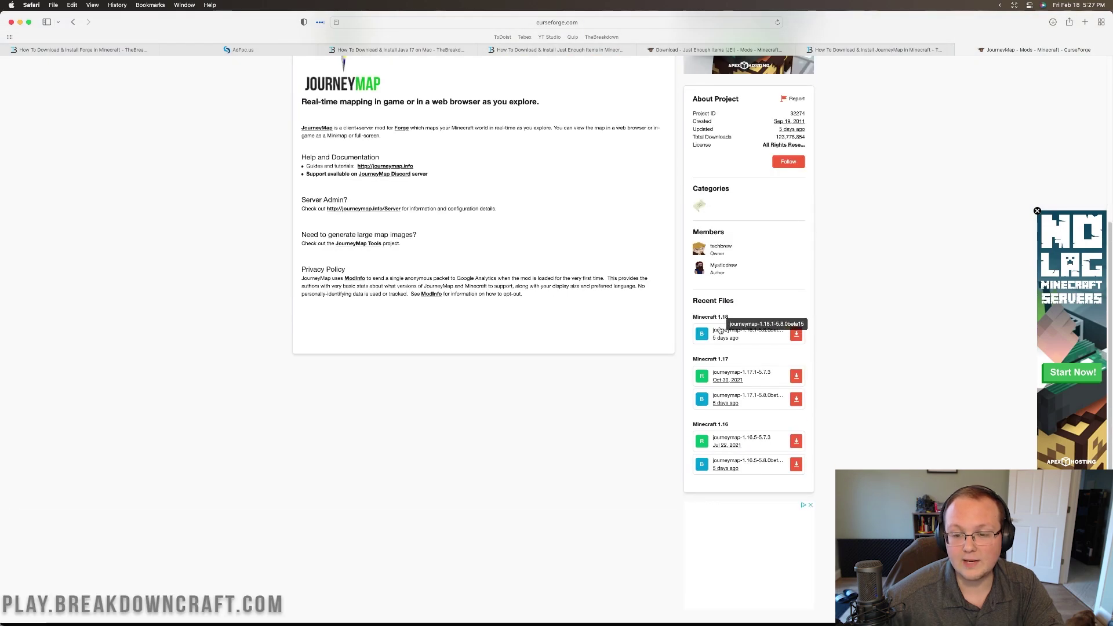
{"action": "left_click", "coordinate": [795, 336]}
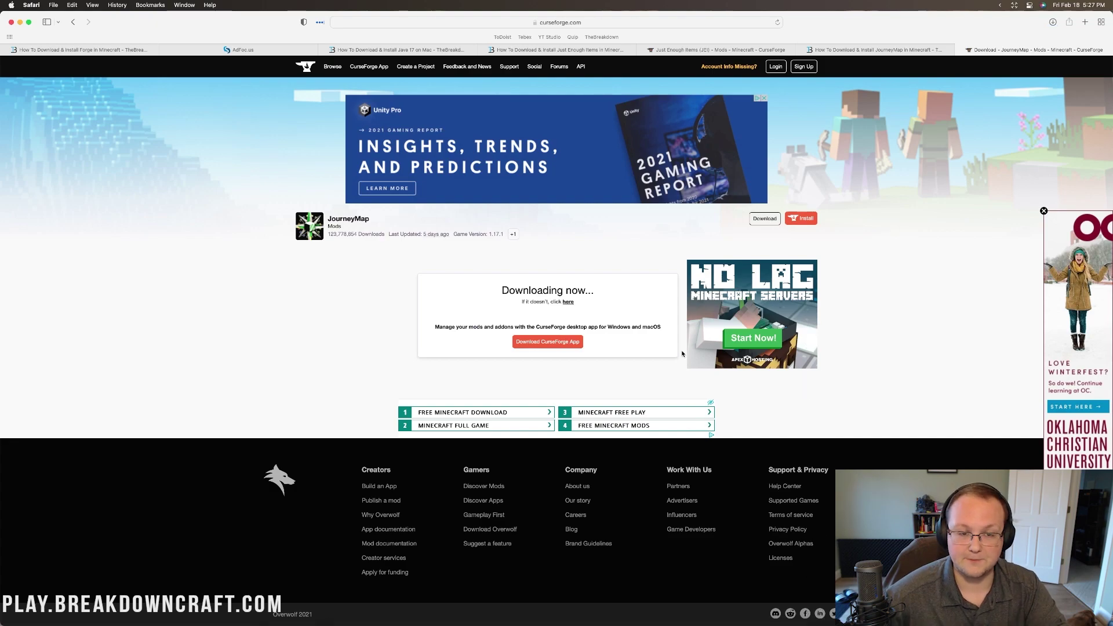
Close the browser window and move the downloaded JEI and JourneyMap jar files from Downloads to the desktop
{"action": "left_click", "coordinate": [30, 22]}
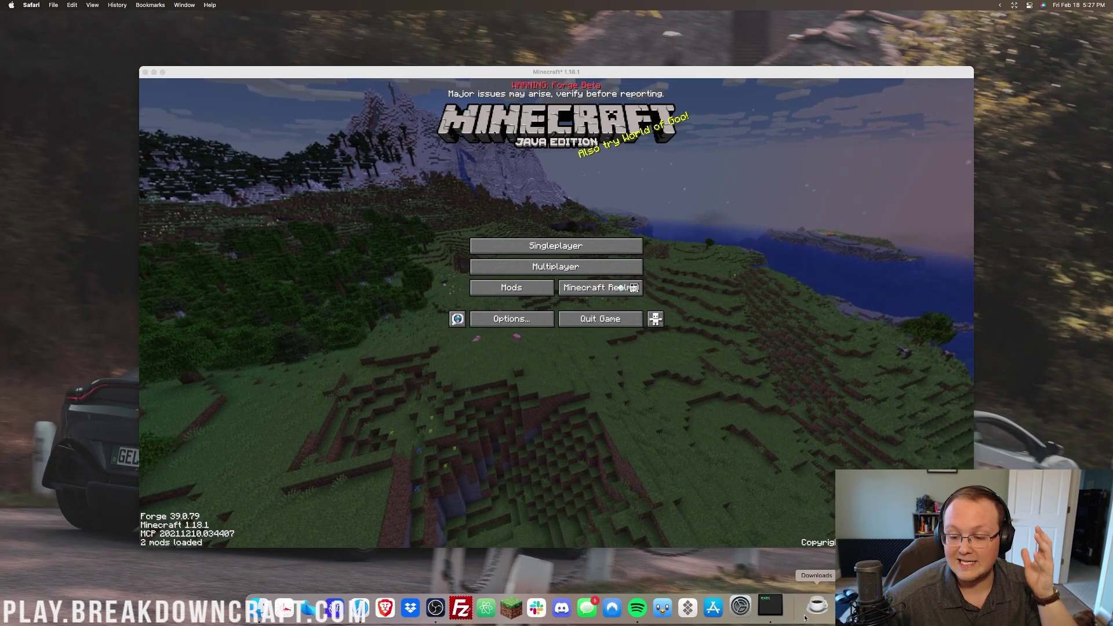
{"action": "left_click", "coordinate": [822, 606]}
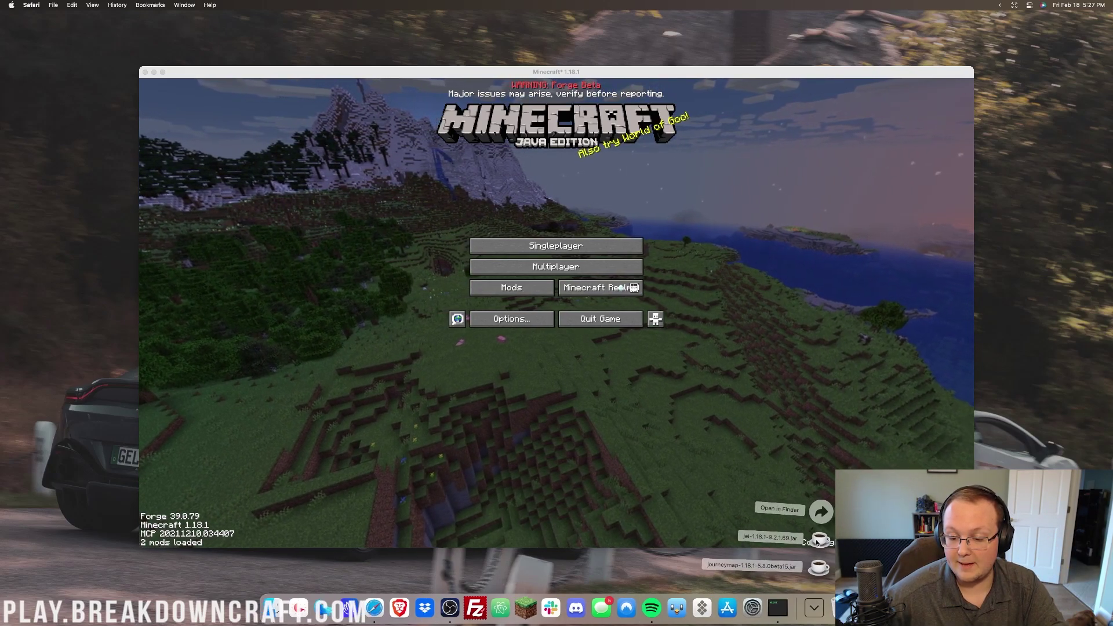
{"action": "left_click_drag", "start_coordinate": [820, 567], "coordinate": [448, 29]}
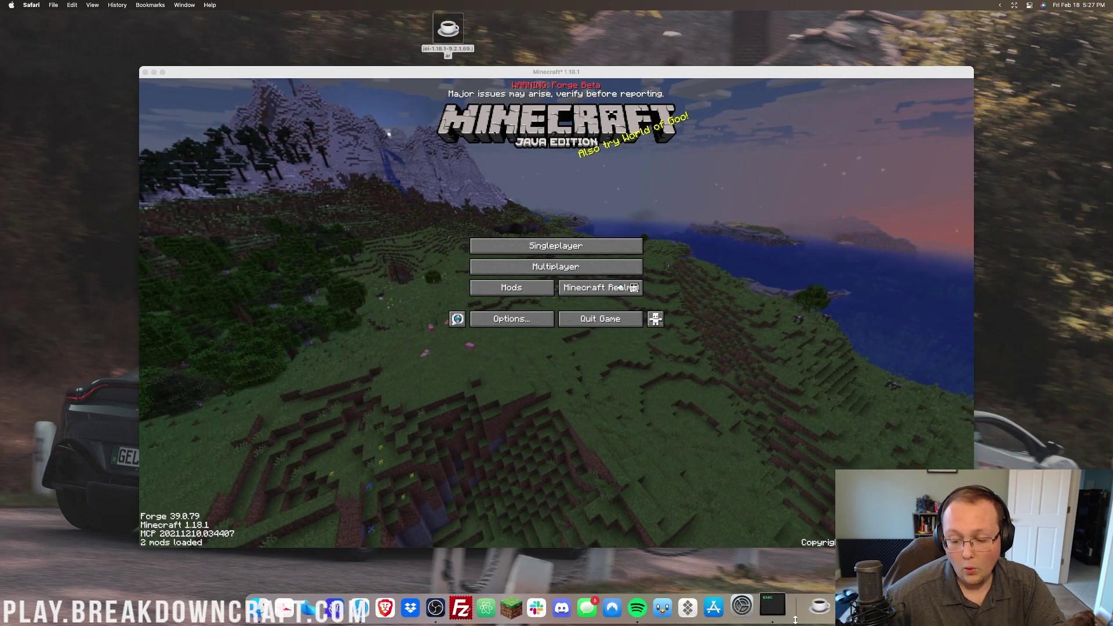
{"action": "left_click", "coordinate": [822, 605]}
{"action": "left_click_drag", "start_coordinate": [809, 572], "coordinate": [499, 32]}
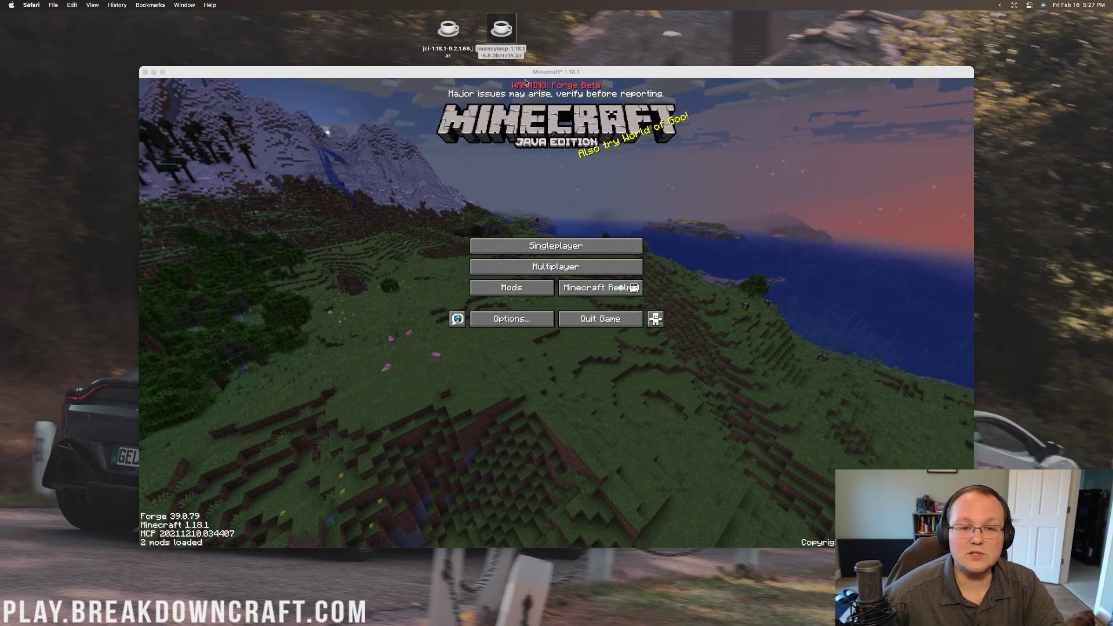
Open Minecraft's mods folder from the game's mod list and move both mod jars there from the desktop, confirming their removal from iCloud Drive
{"action": "left_click", "coordinate": [518, 139]}
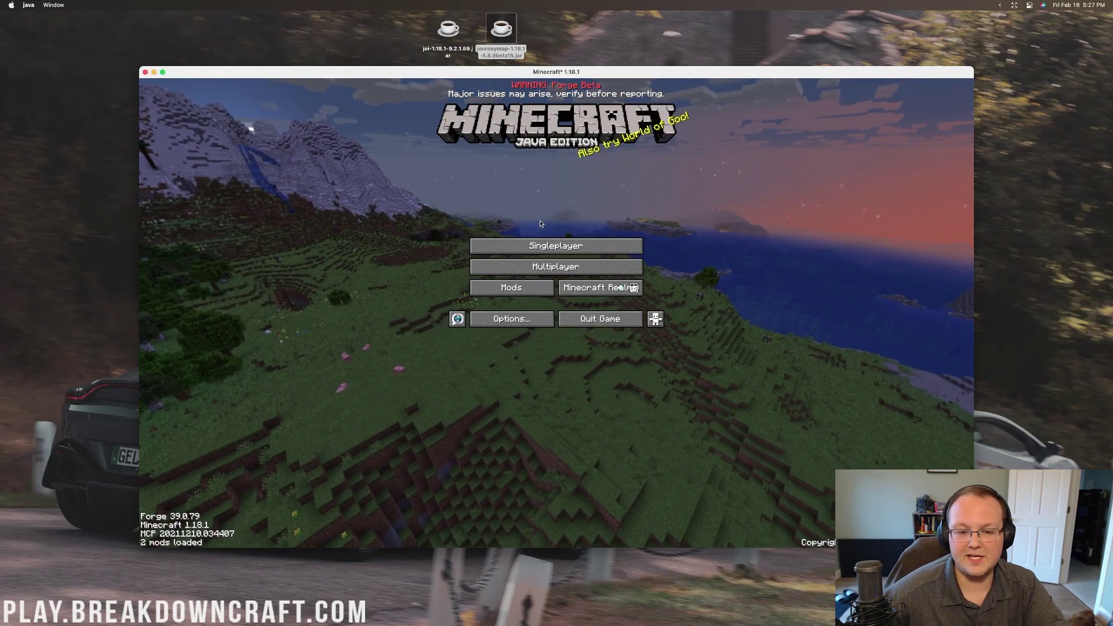
{"action": "left_click", "coordinate": [518, 288]}
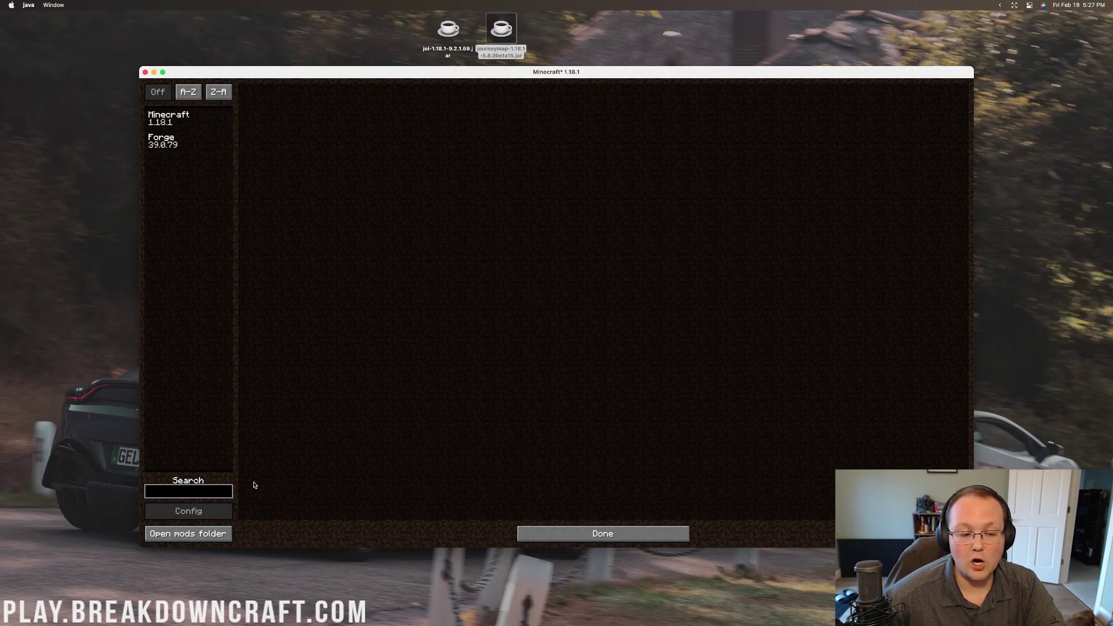
{"action": "left_click", "coordinate": [170, 539]}
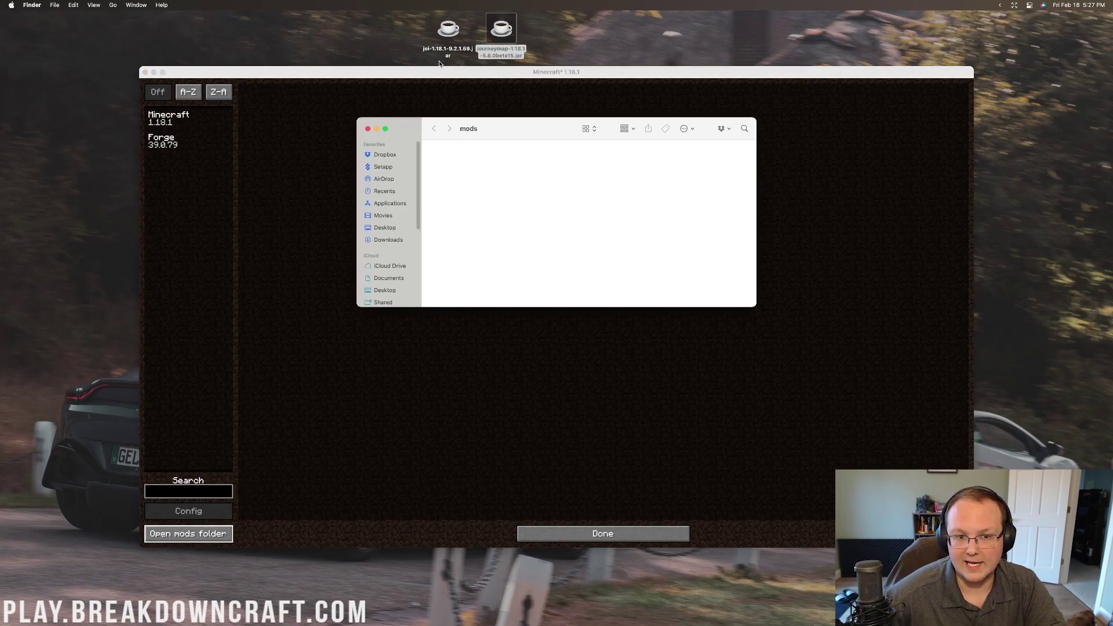
{"action": "left_click_drag", "start_coordinate": [380, 15], "coordinate": [597, 208]}
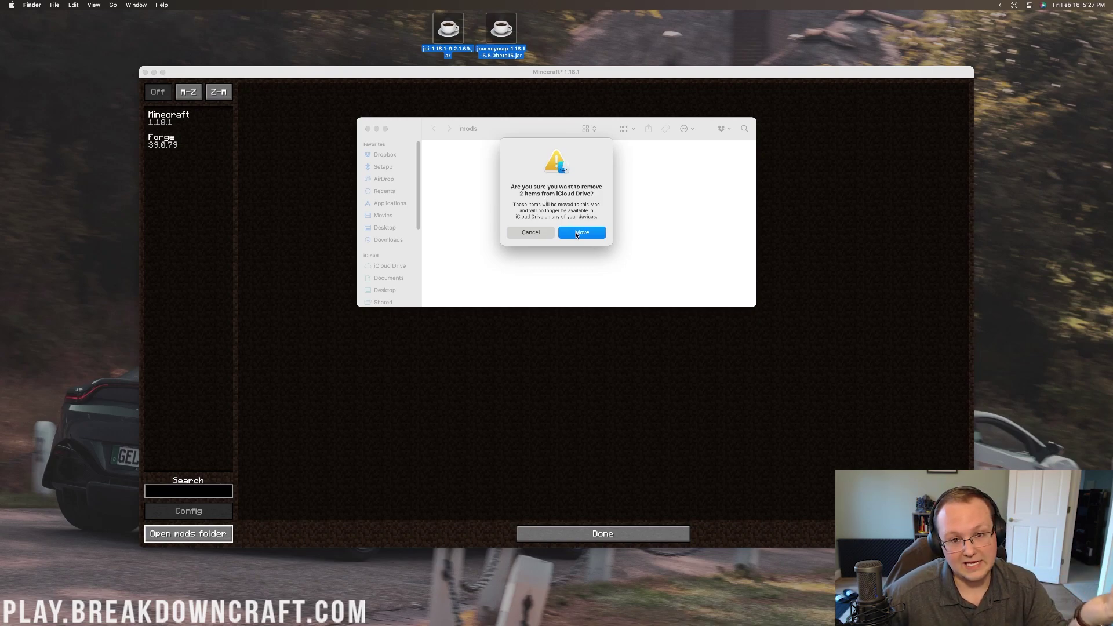
{"action": "left_click", "coordinate": [576, 233]}
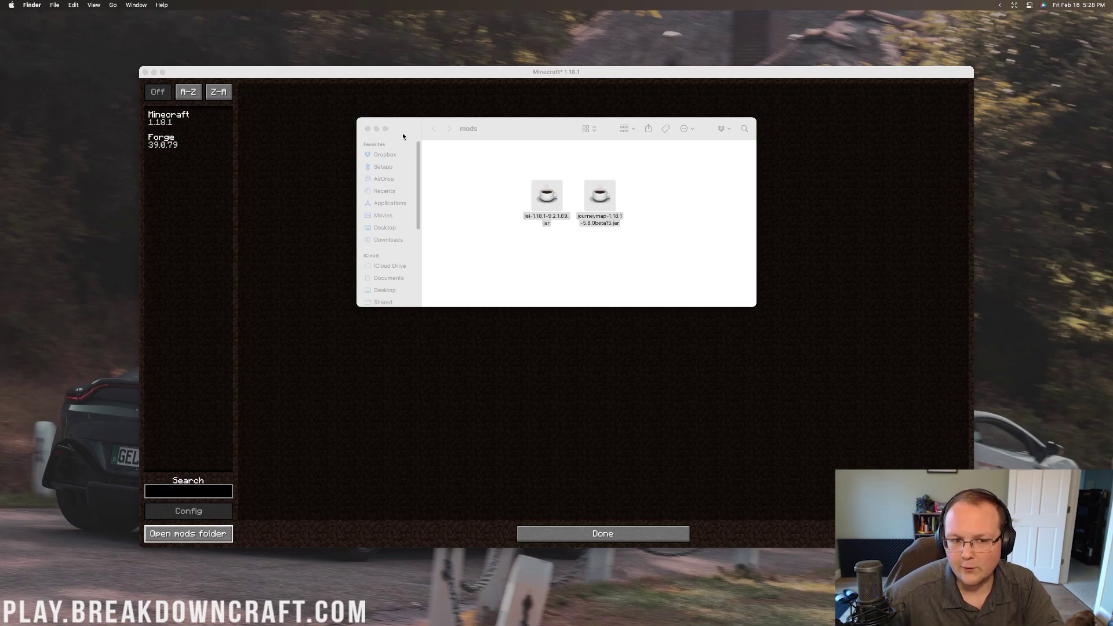
{"action": "left_click", "coordinate": [367, 129]}
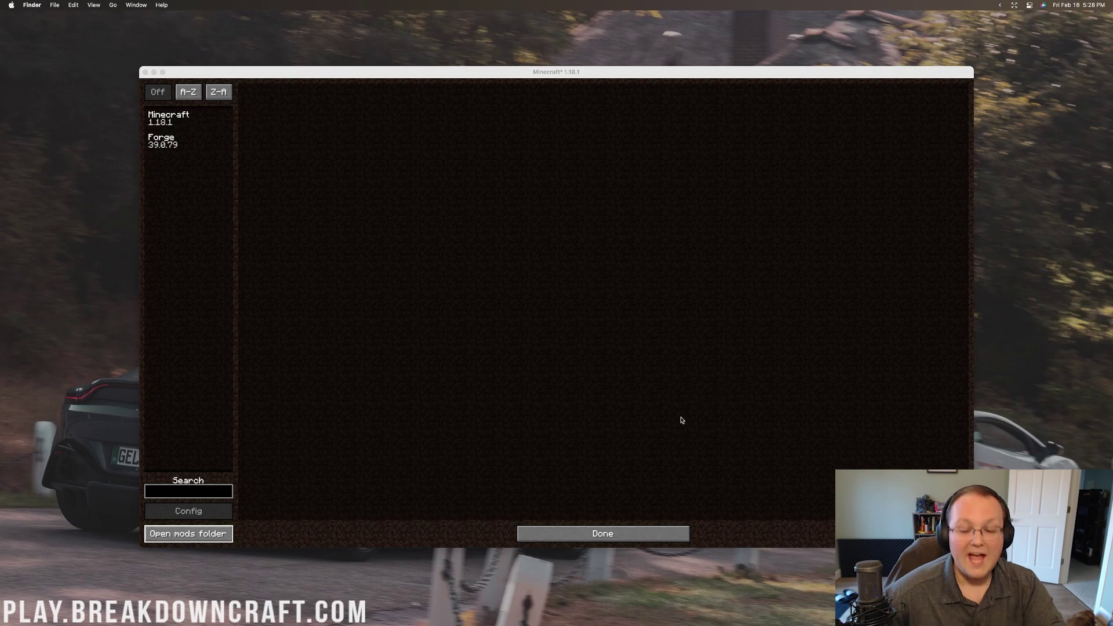
Quit the running game and relaunch Minecraft from the Minecraft Launcher with the Play.BreakdownCraft.com Forge installation
{"action": "left_click", "coordinate": [626, 513]}
{"action": "left_click", "coordinate": [603, 533]}
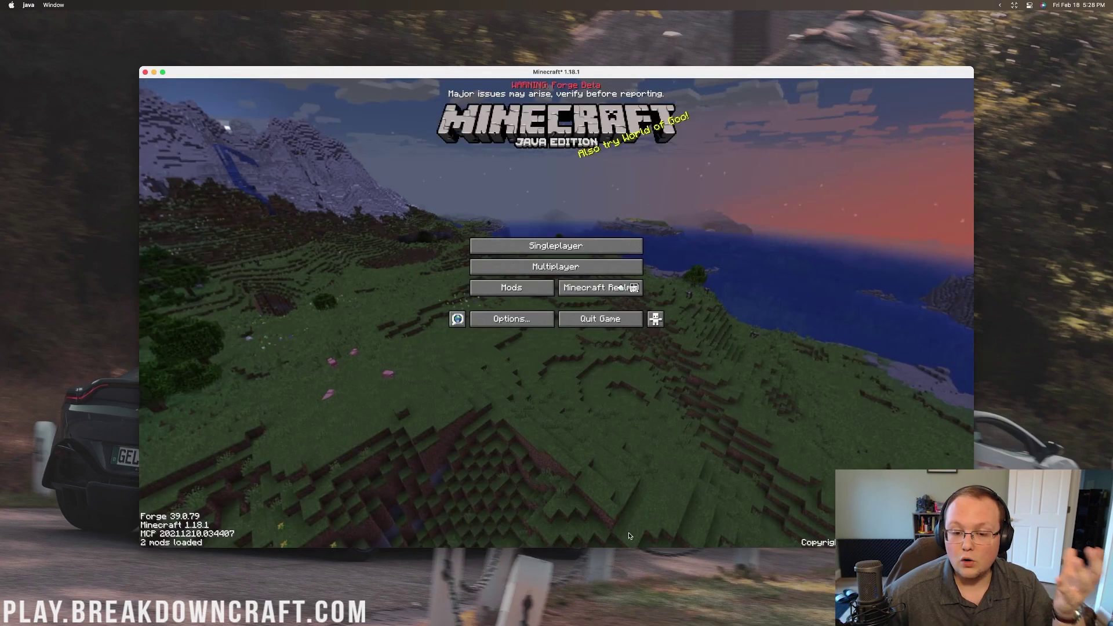
{"action": "left_click", "coordinate": [605, 322]}
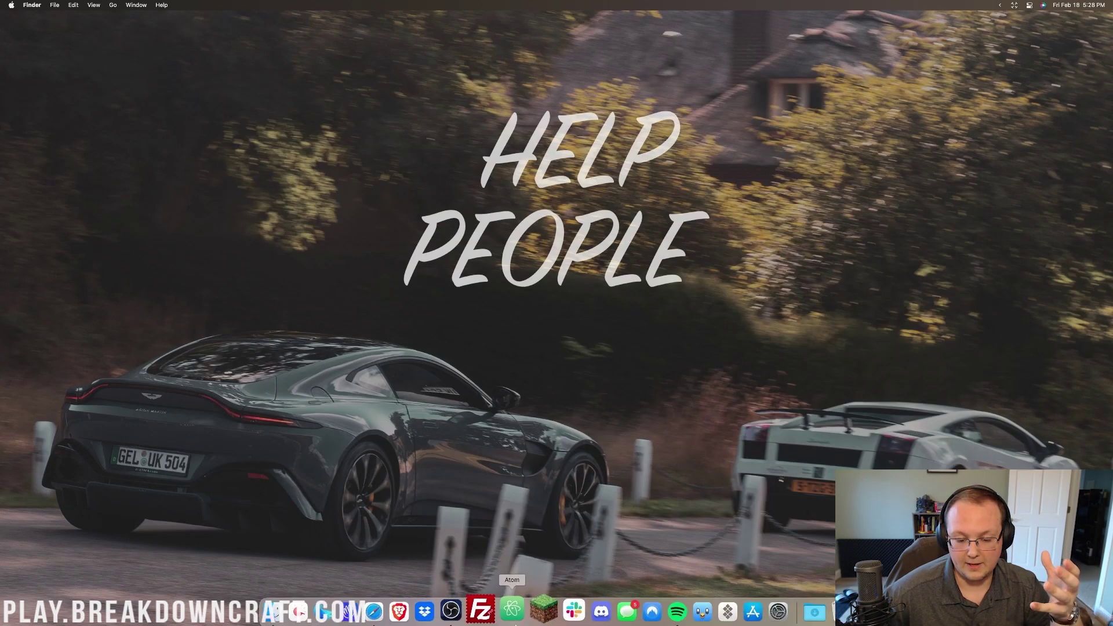
{"action": "left_click", "coordinate": [553, 607]}
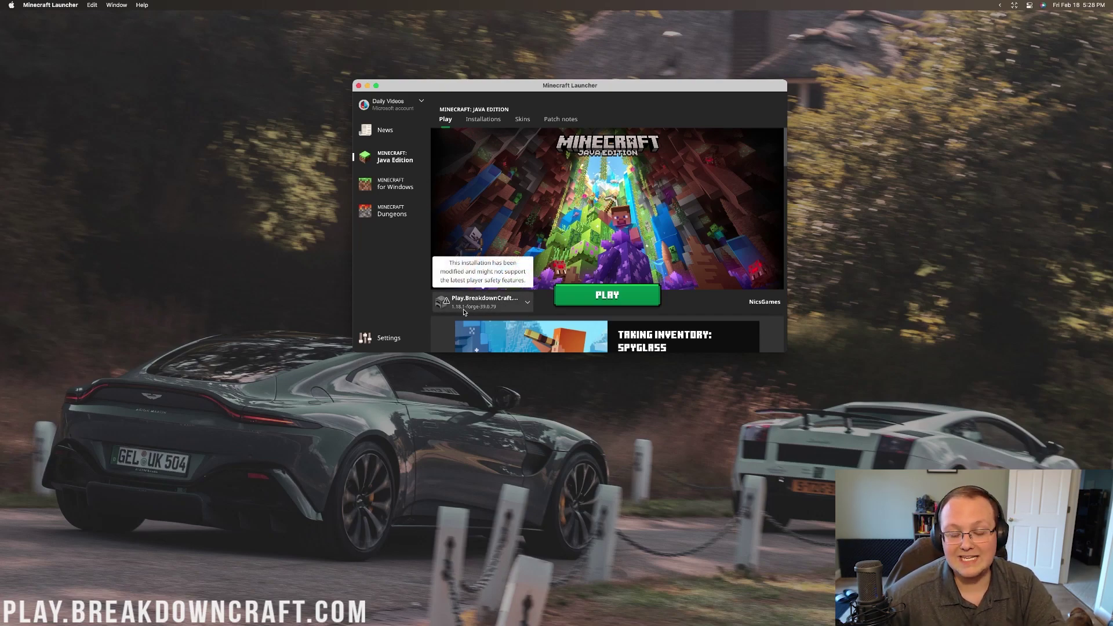
{"action": "left_click", "coordinate": [617, 300]}
{"action": "left_click", "coordinate": [664, 265]}
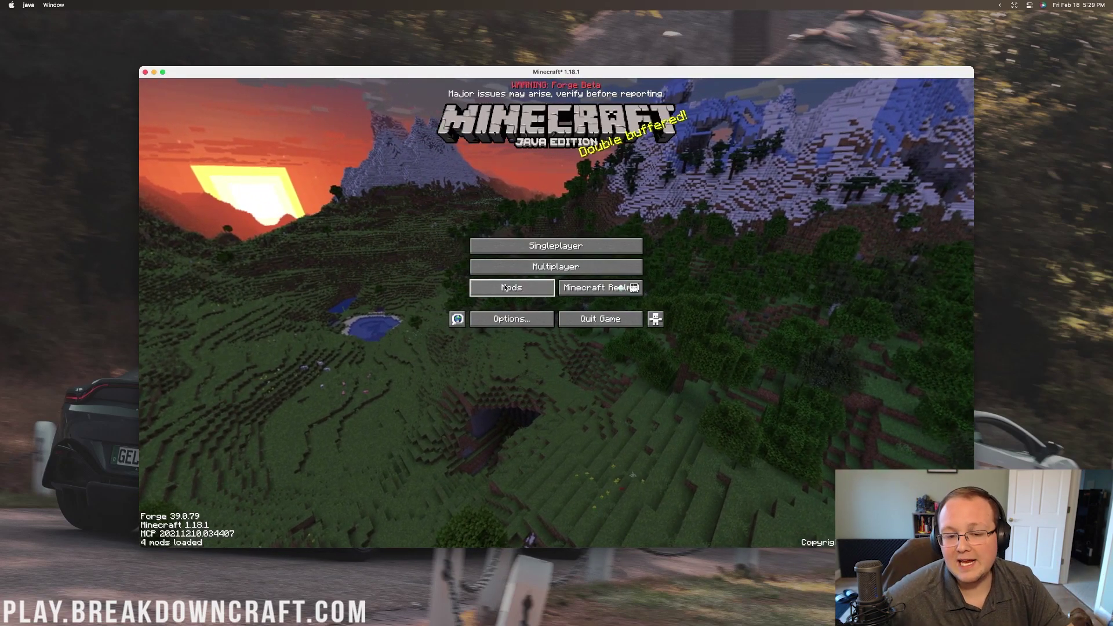
Check the game's mod list for Journeymap and Just Enough Items, and return to the title screen
{"action": "left_click", "coordinate": [507, 288]}
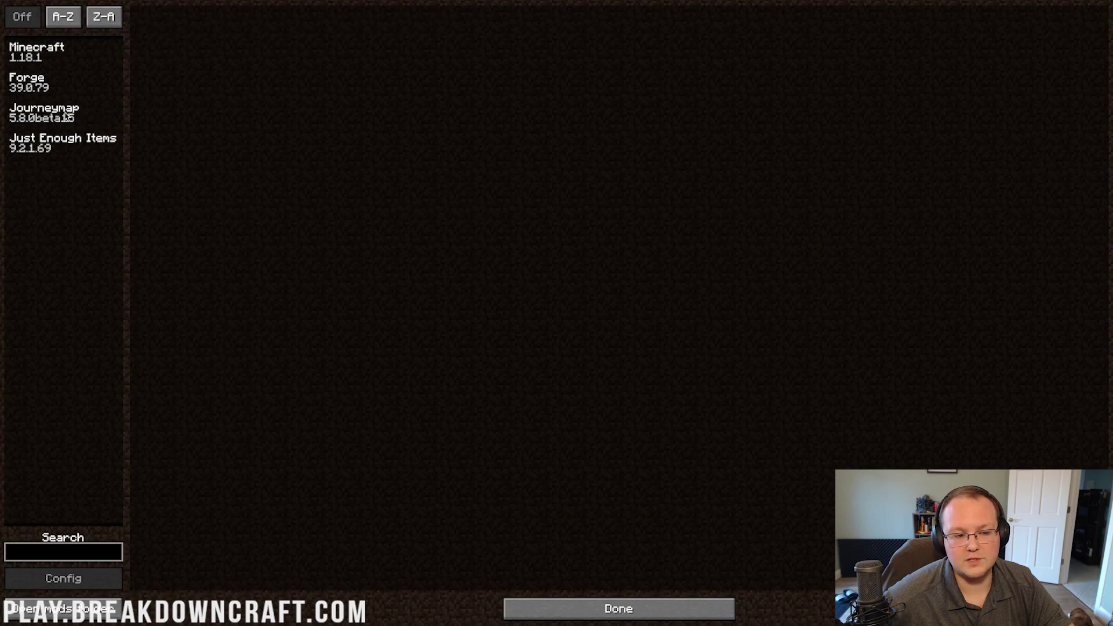
{"action": "left_click", "coordinate": [67, 114]}
{"action": "left_click", "coordinate": [70, 145]}
{"action": "left_click", "coordinate": [661, 608]}
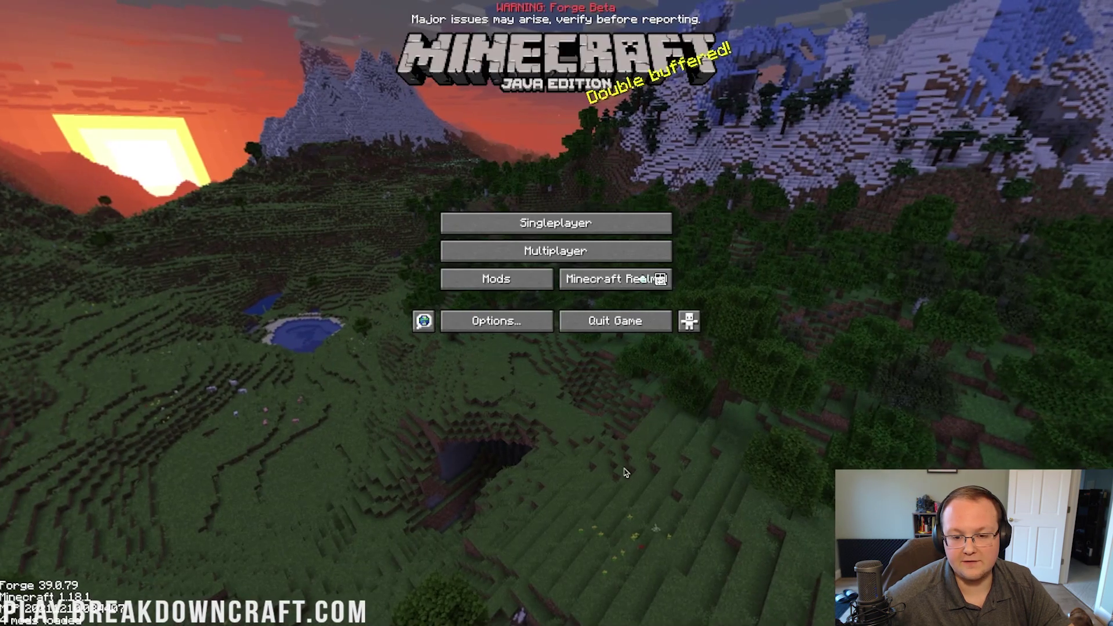
Load the singleplayer world named New World and enter gameplay
{"action": "left_click", "coordinate": [542, 220]}
{"action": "left_click", "coordinate": [507, 93]}
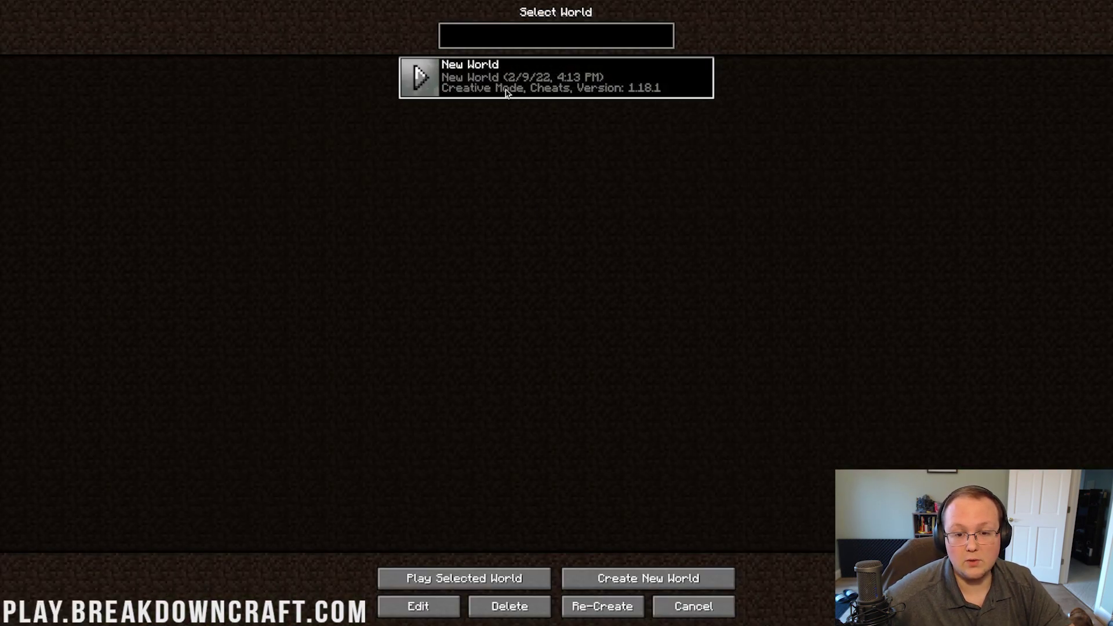
{"action": "left_click", "coordinate": [506, 93]}
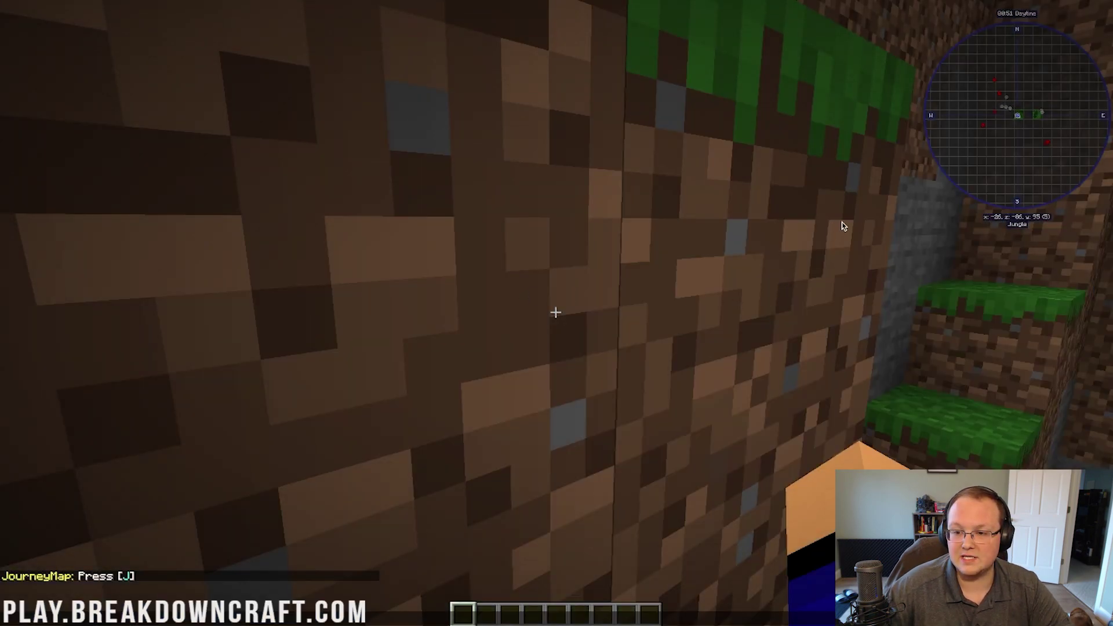
{"action": "left_click", "coordinate": [842, 222]}
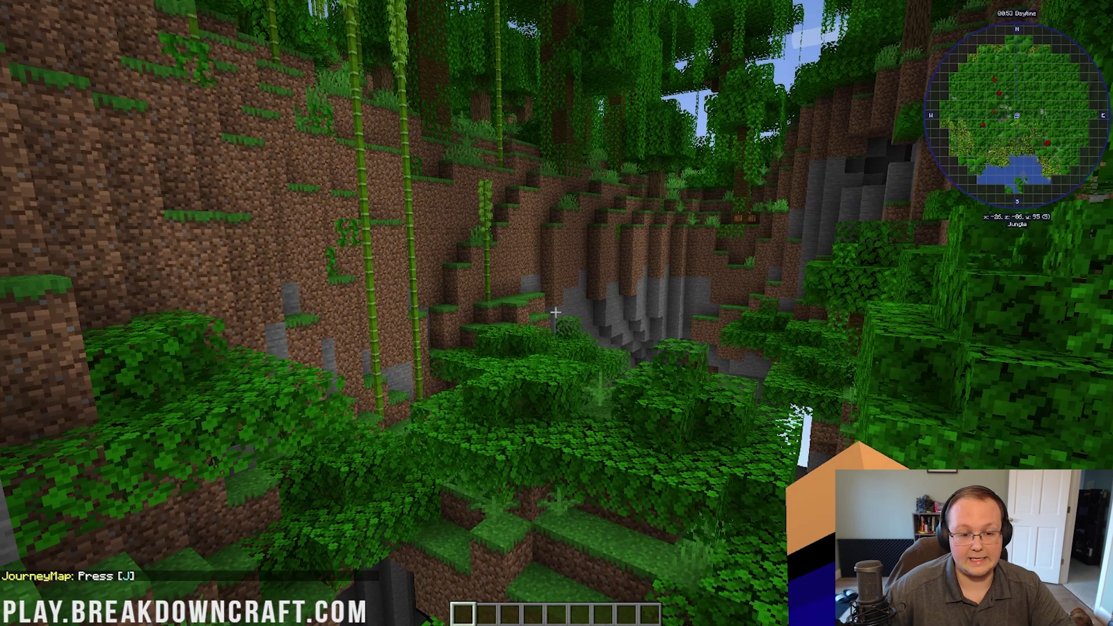
Look up JEI crafting recipes from the inventory for a warped wood block, its hyphae ingredient, the netherite block and its ingots
{"action": "key", "text": "e"}
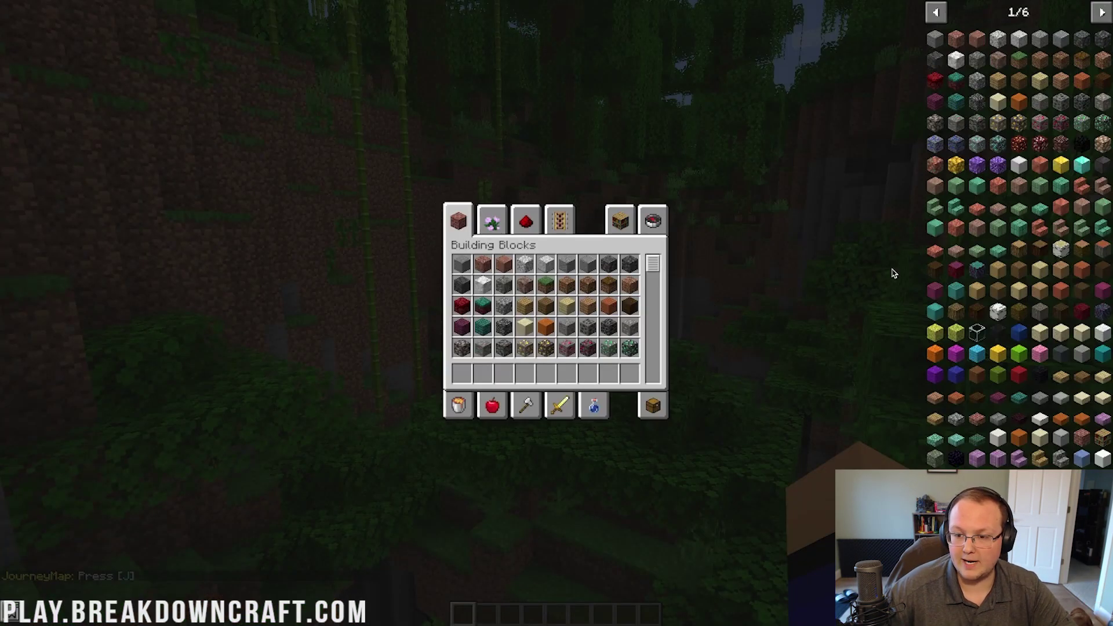
{"action": "left_click", "coordinate": [957, 103]}
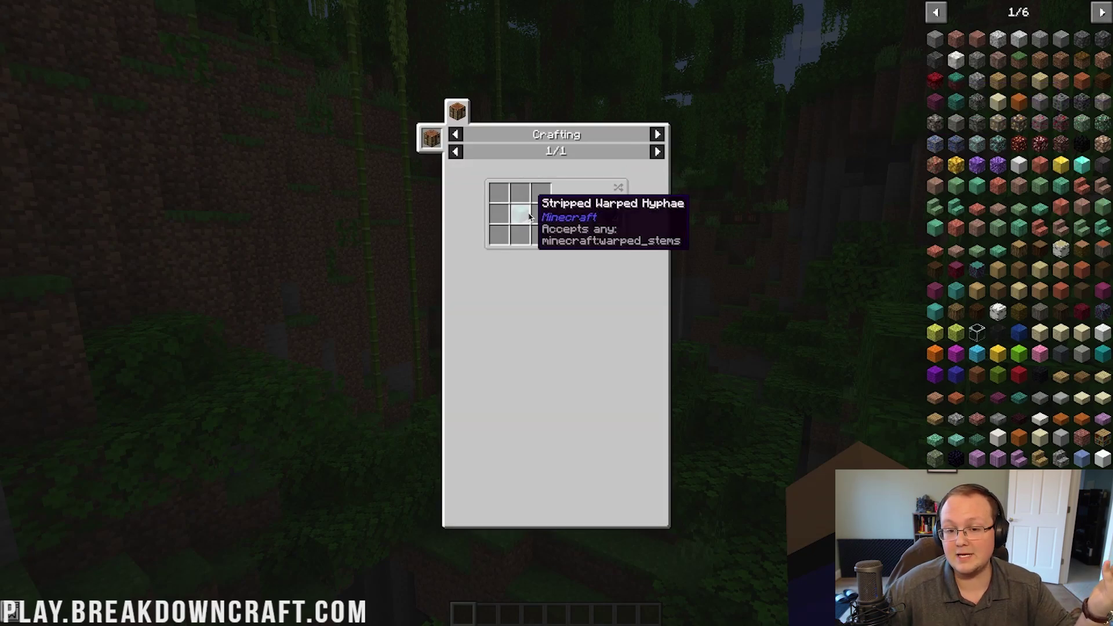
{"action": "left_click", "coordinate": [529, 216]}
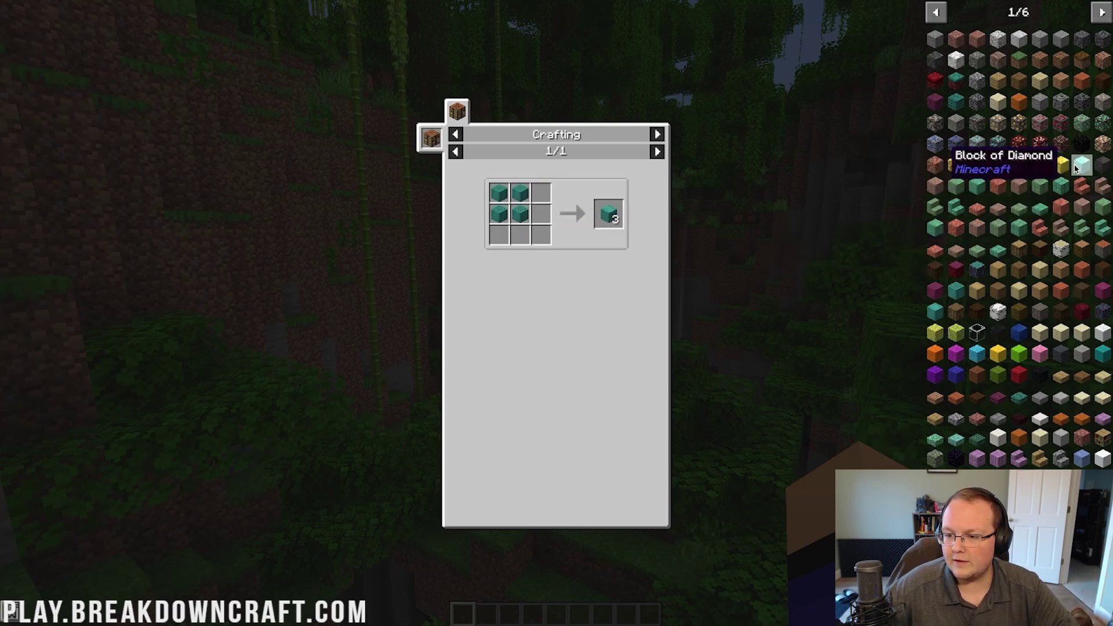
{"action": "left_click", "coordinate": [1102, 166]}
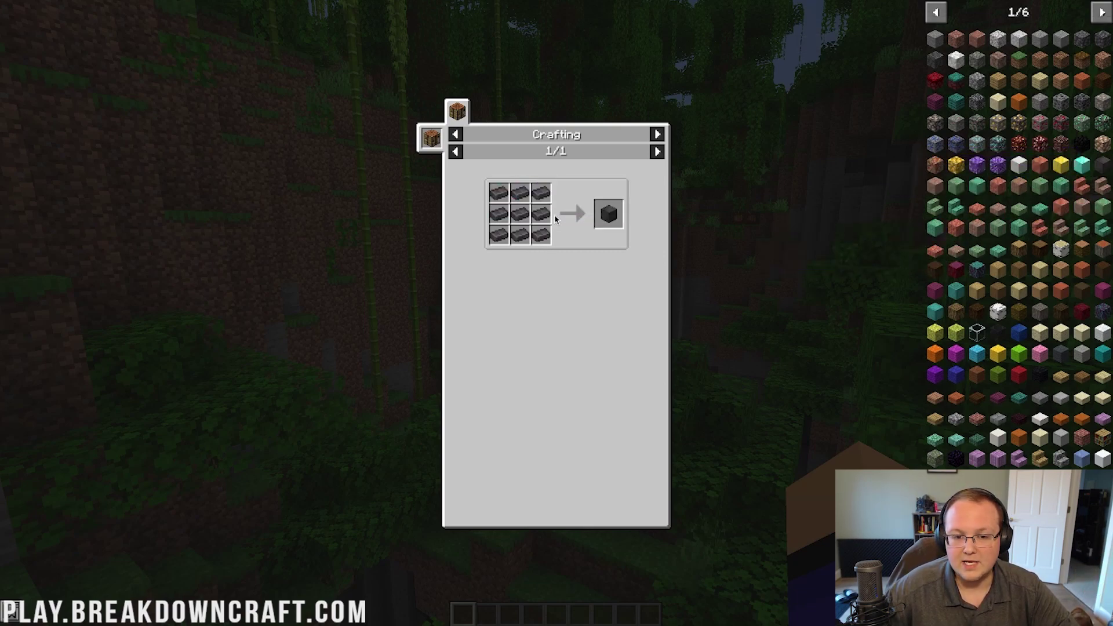
{"action": "left_click", "coordinate": [538, 219]}
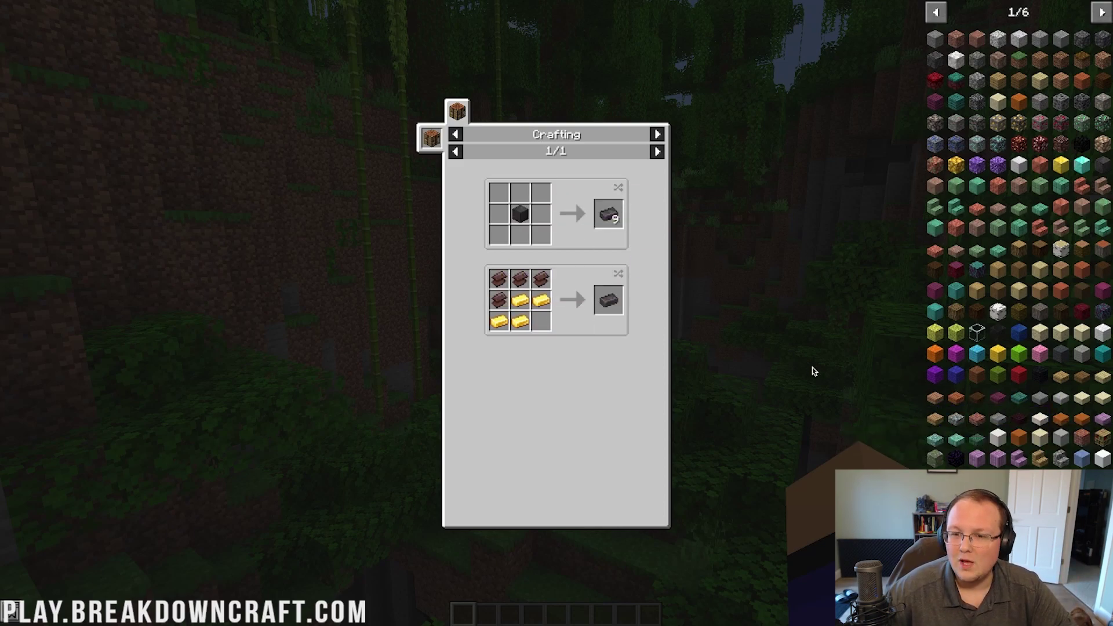
{"action": "key", "text": "Escape"}
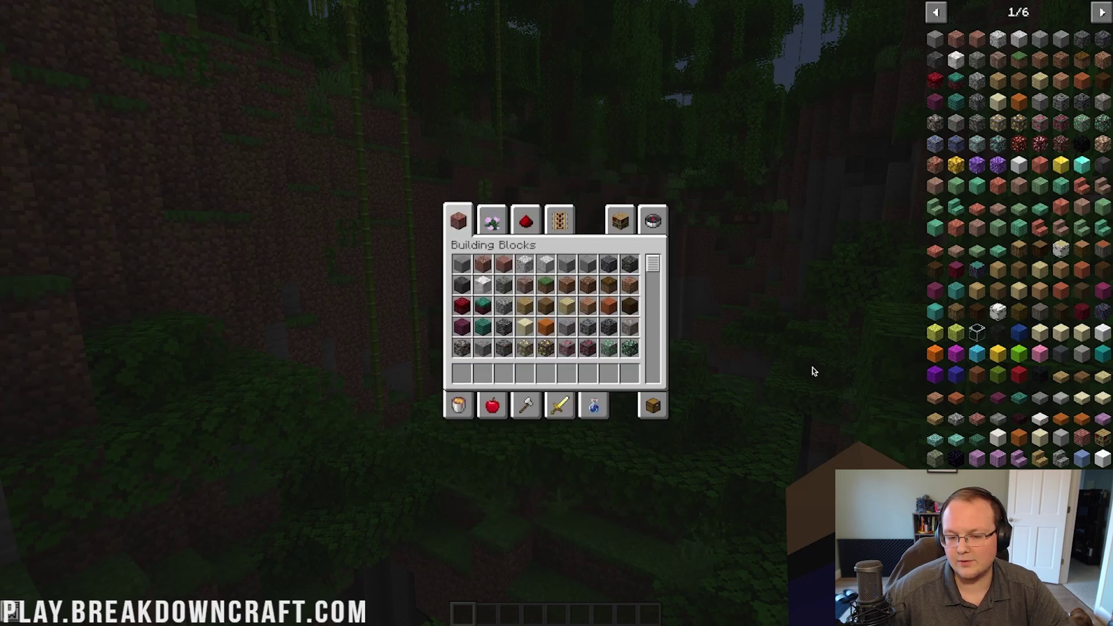
{"action": "key", "text": "Escape"}
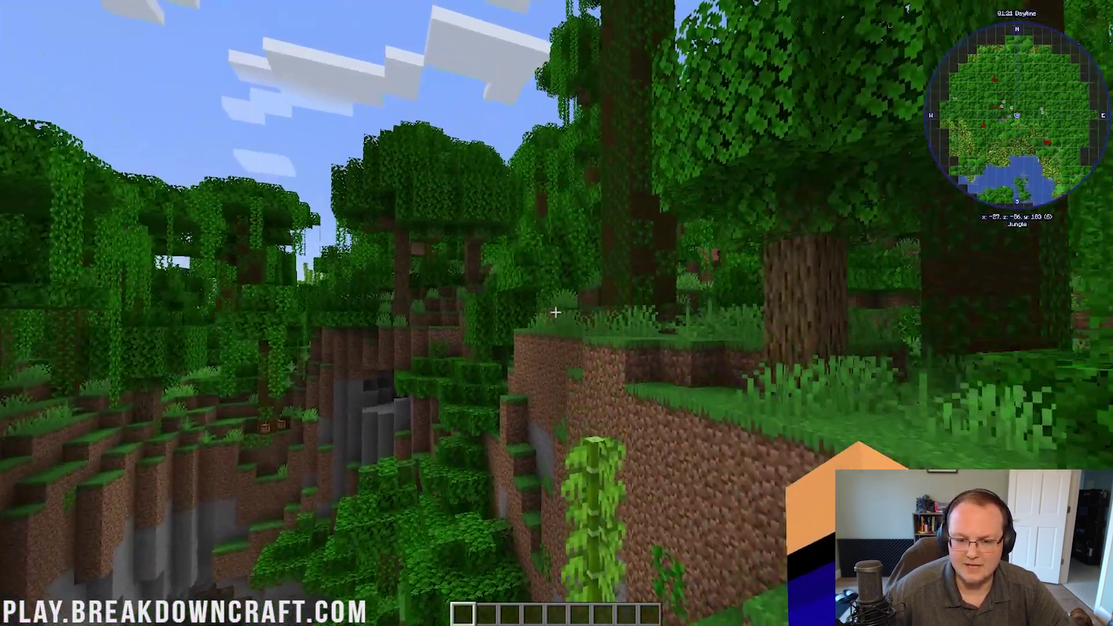
Fly forward above the jungle trees to explore more terrain on the JourneyMap minimap
{"action": "key", "text": "w"}
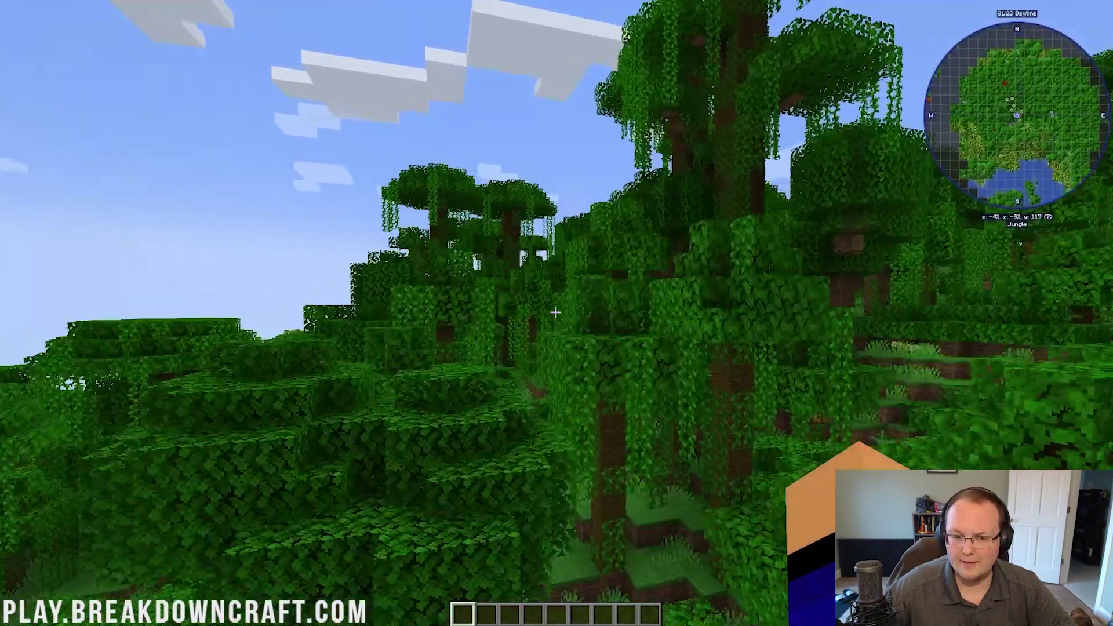
{"action": "key", "text": "space"}
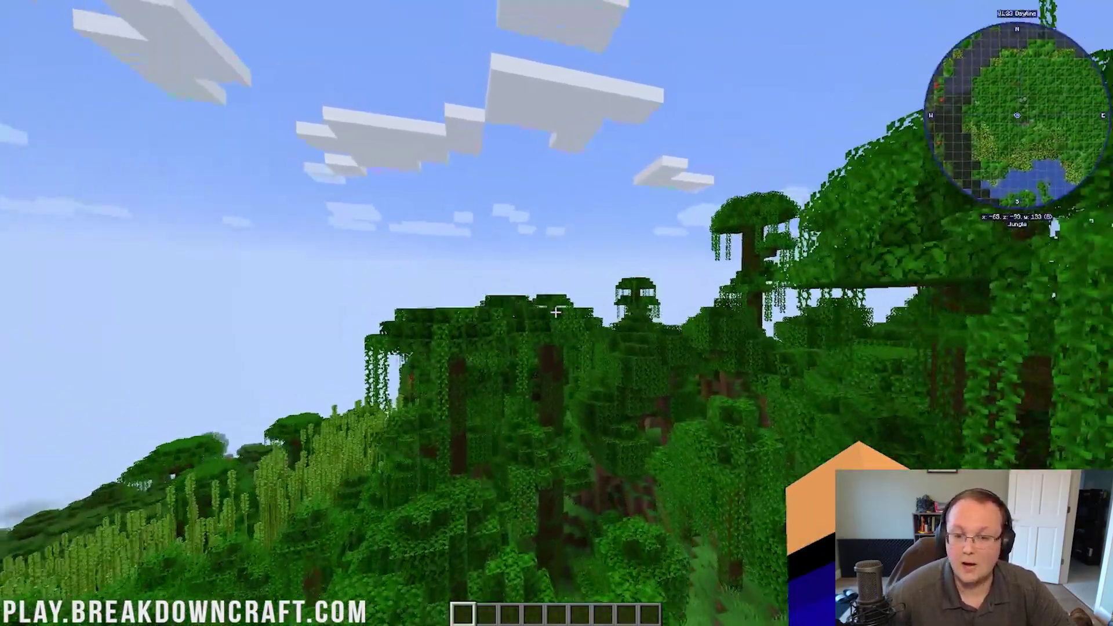
{"action": "key", "text": "w"}
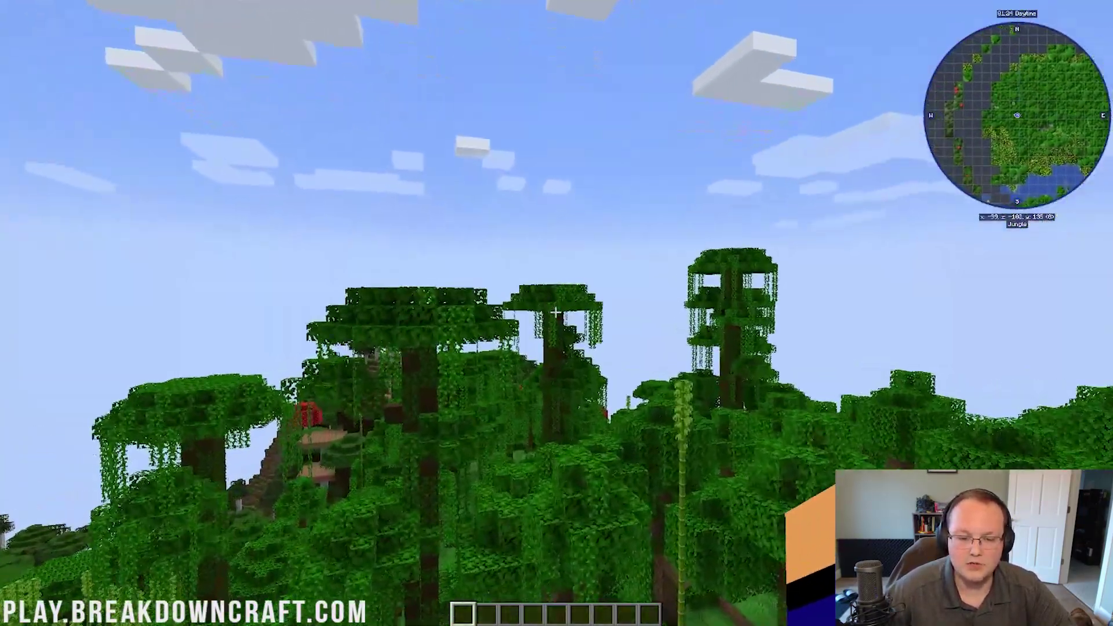
{"action": "key", "text": "w"}
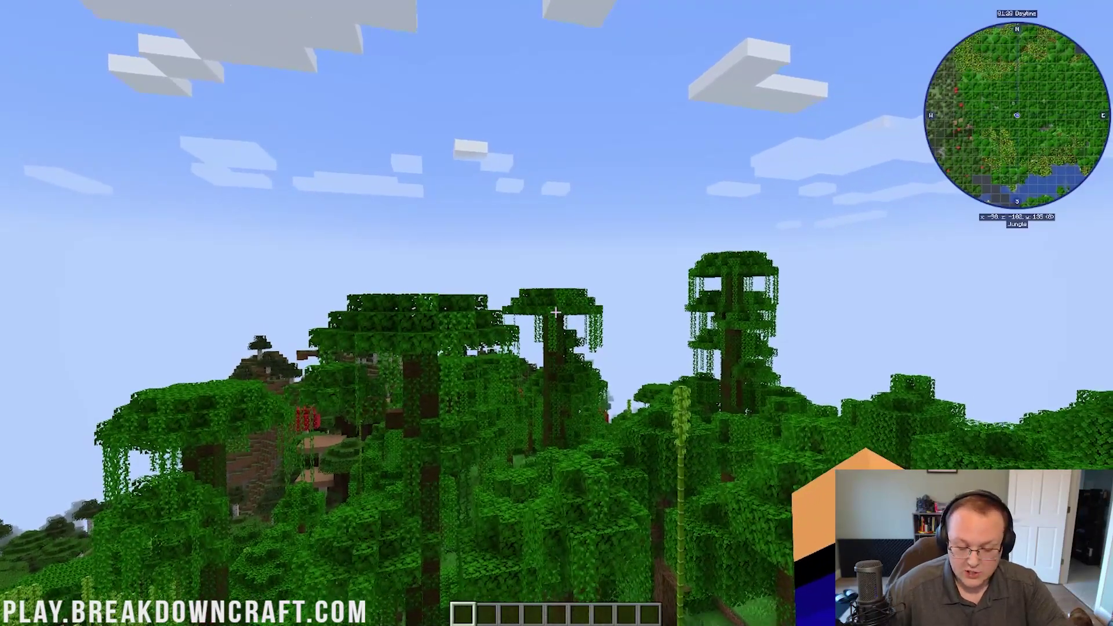
Open JourneyMap's fullscreen map, dismiss its About screen, and look around the explored terrain
{"action": "key", "text": "j"}
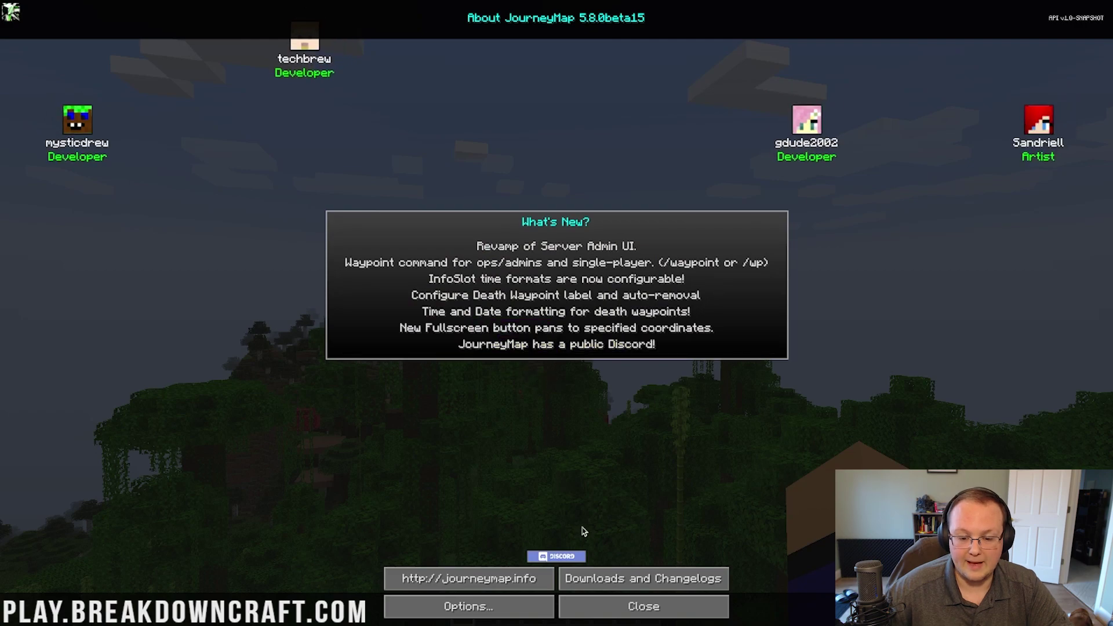
{"action": "left_click", "coordinate": [639, 606]}
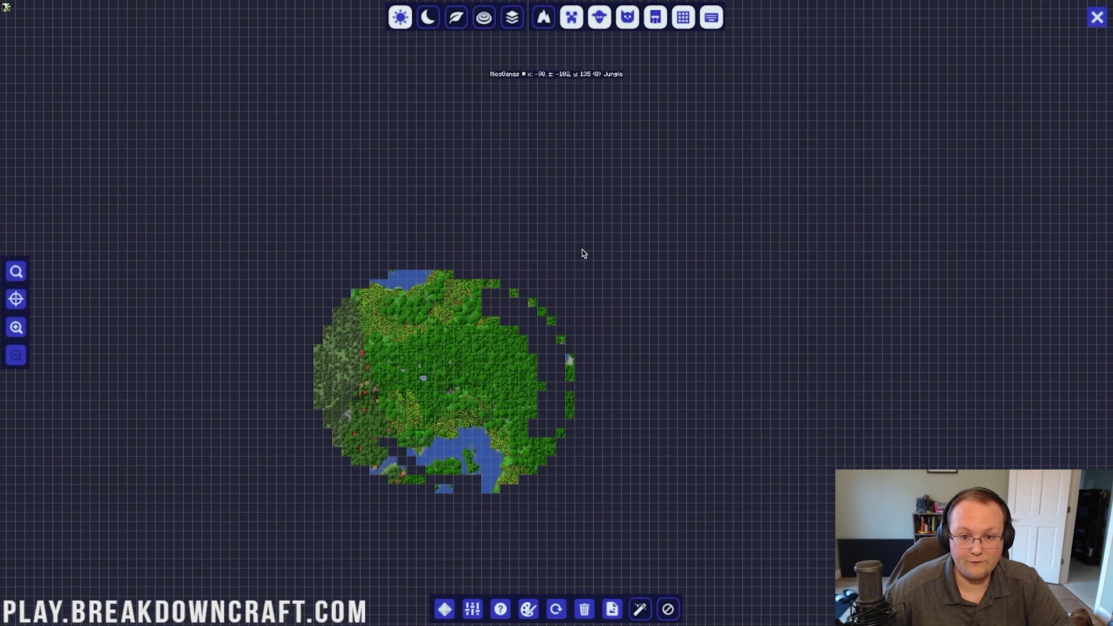
{"action": "left_click_drag", "start_coordinate": [432, 310], "coordinate": [497, 240]}
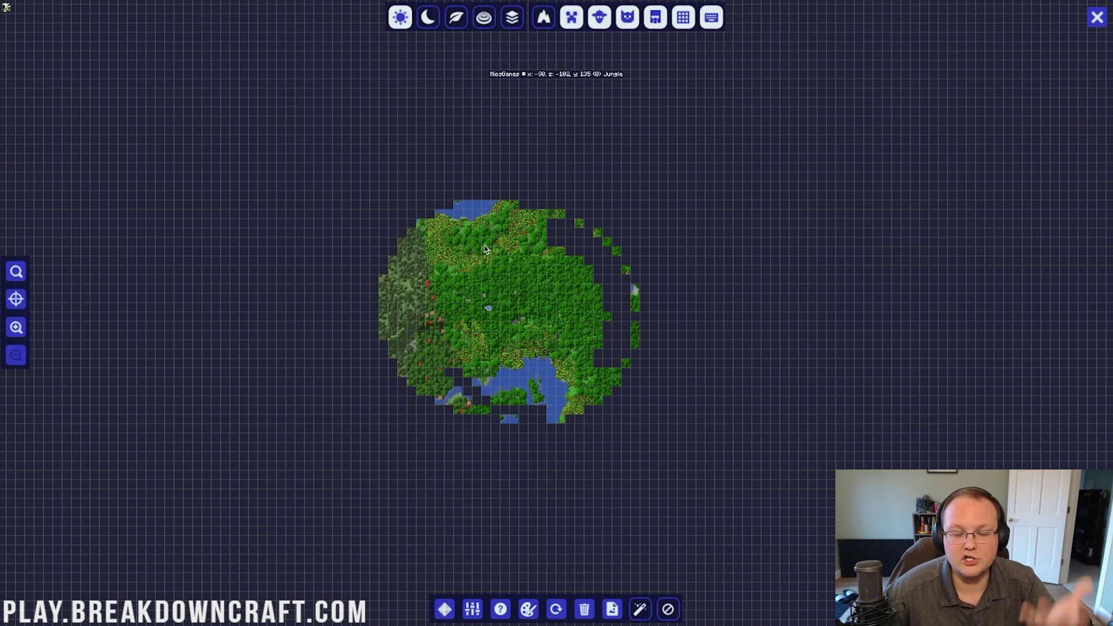
{"action": "left_click_drag", "start_coordinate": [690, 256], "coordinate": [184, 367]}
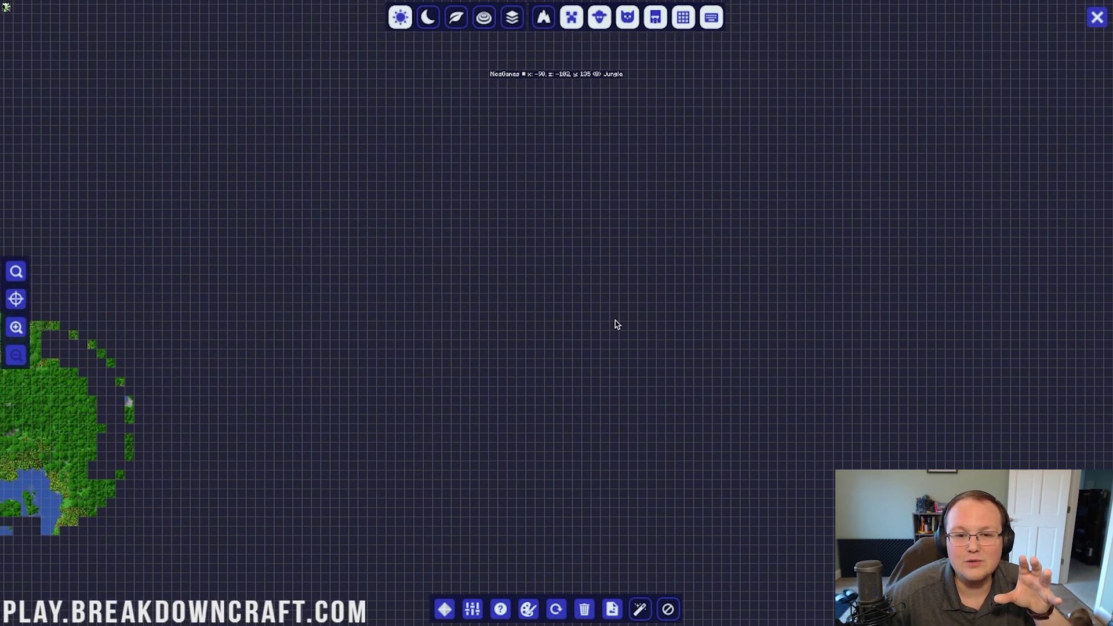
{"action": "left_click_drag", "start_coordinate": [616, 325], "coordinate": [713, 236]}
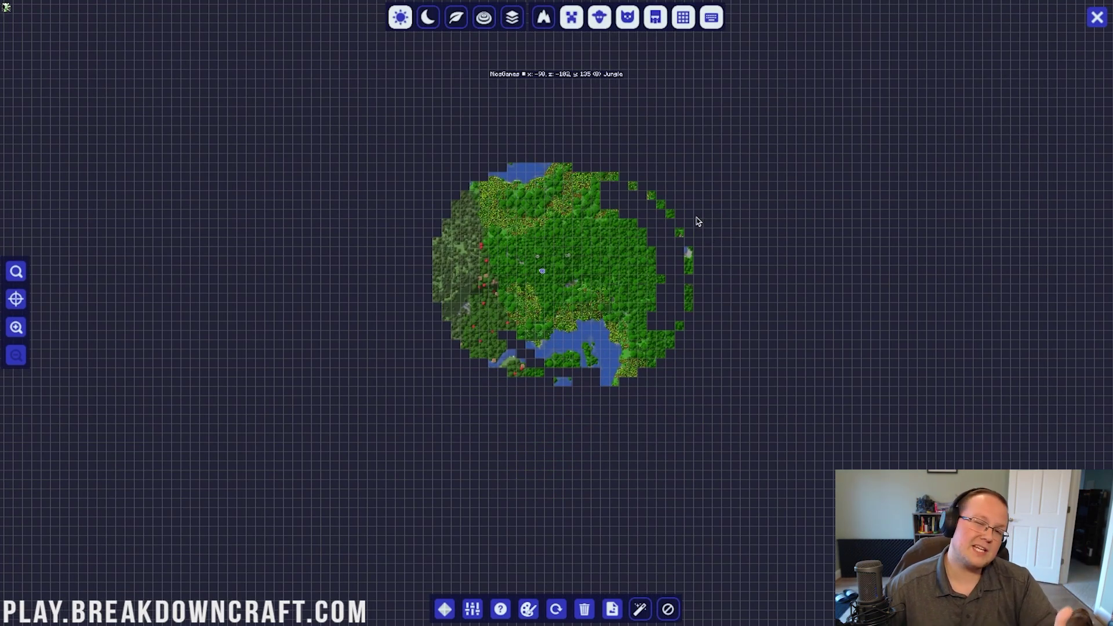